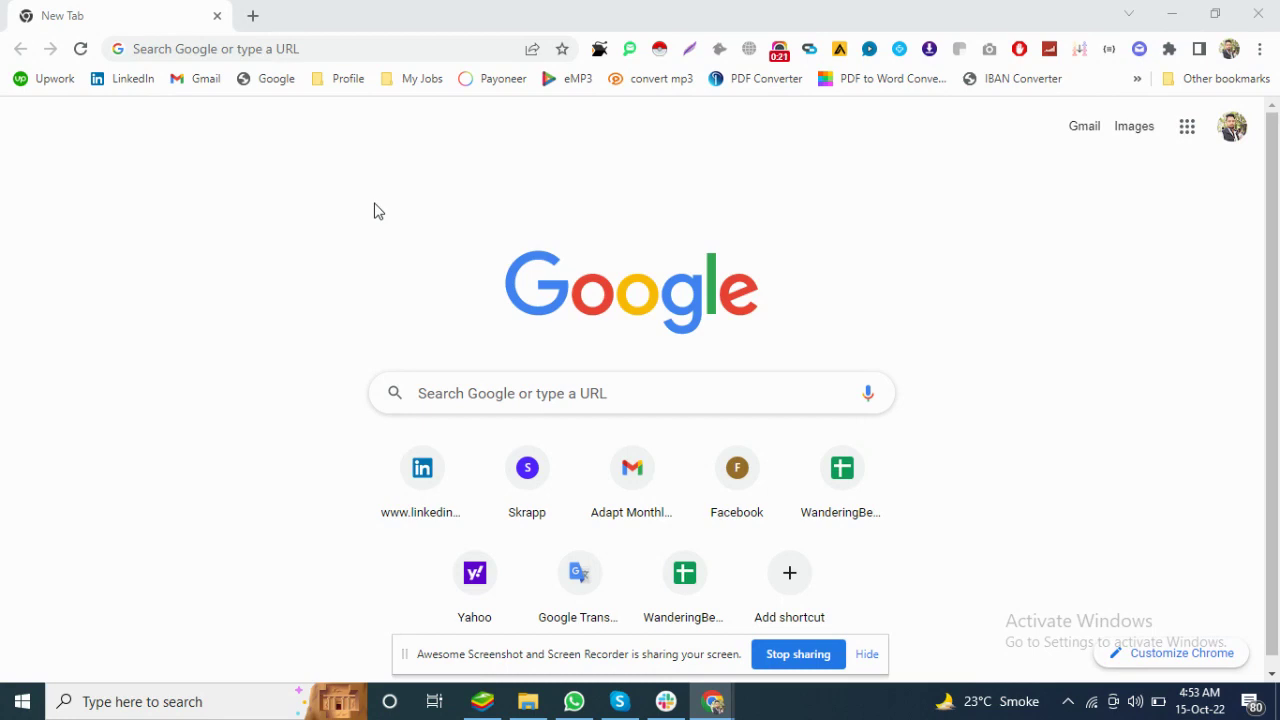
Search the web for bluestacks and open the Download BlueStacks page from the results
click(366, 52)
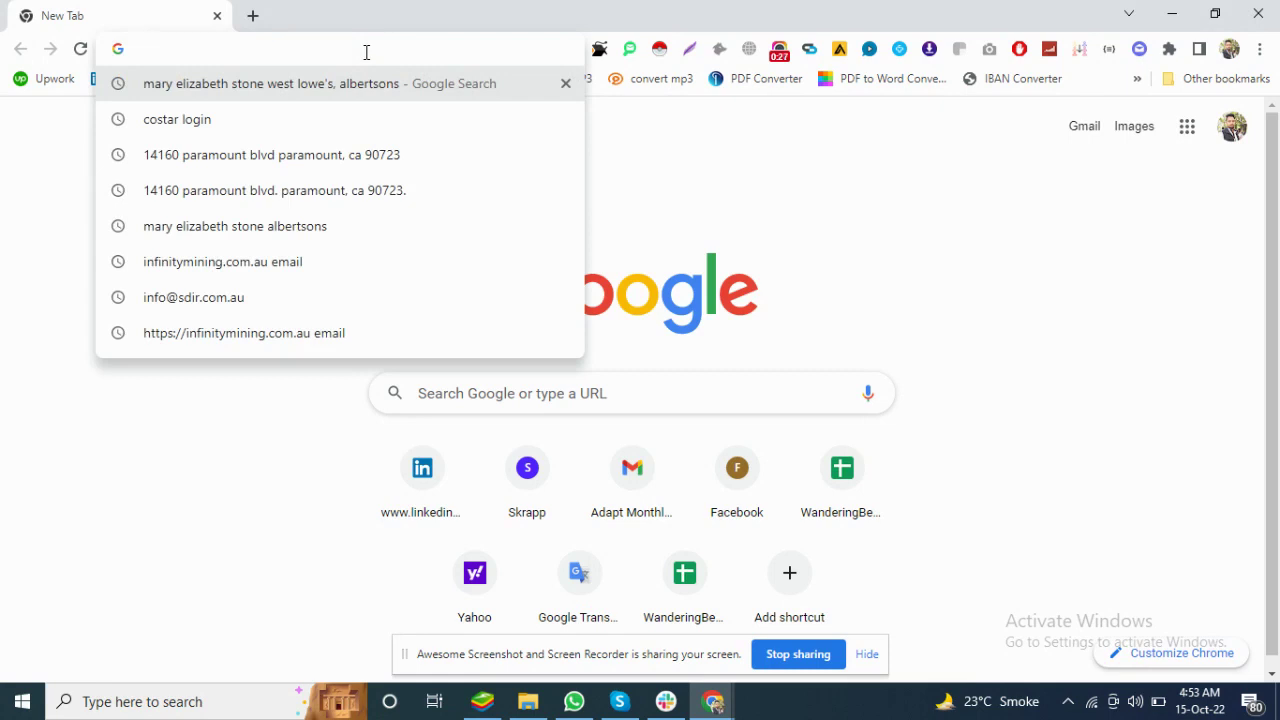
text(blues)
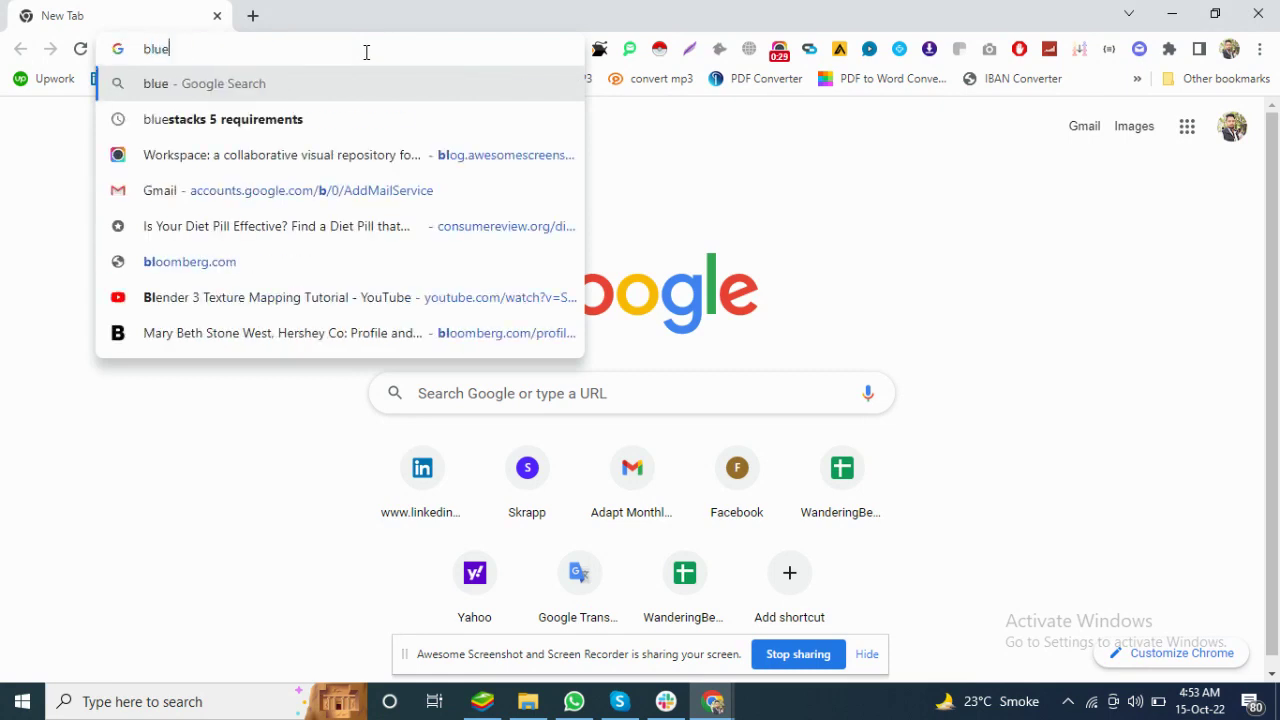
key(Down)
key(Down)
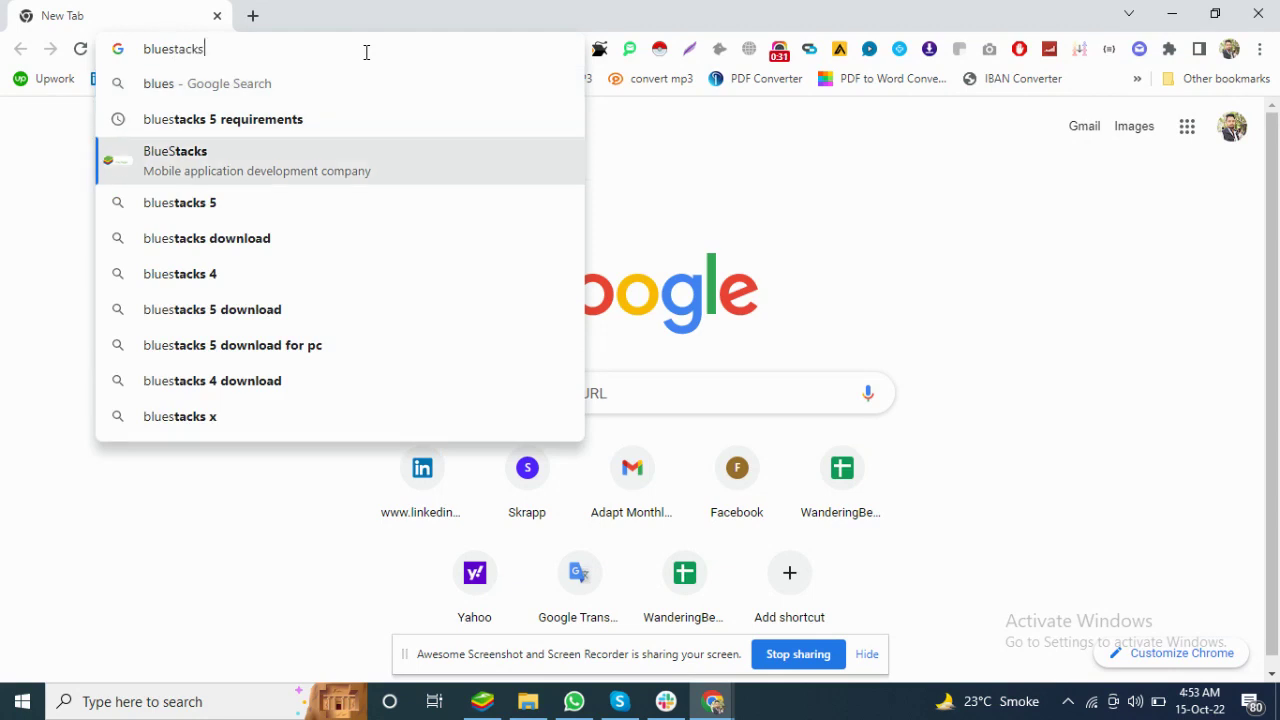
key(Return)
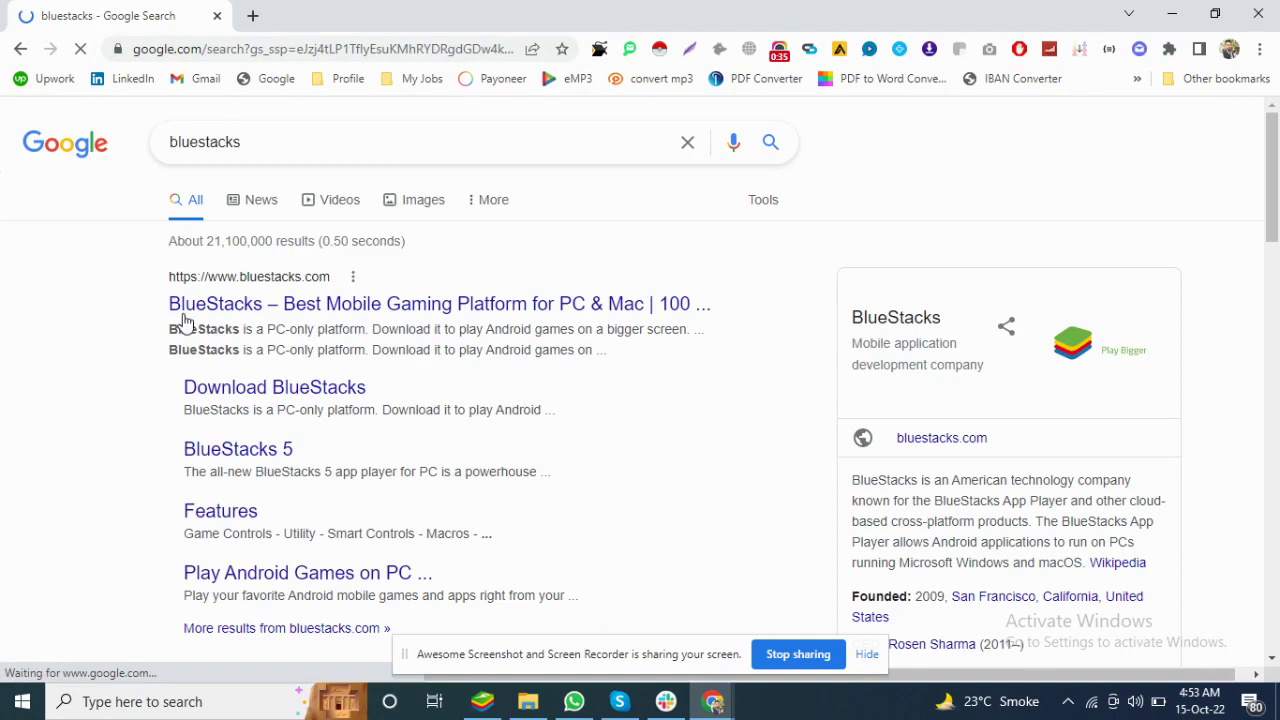
click(357, 628)
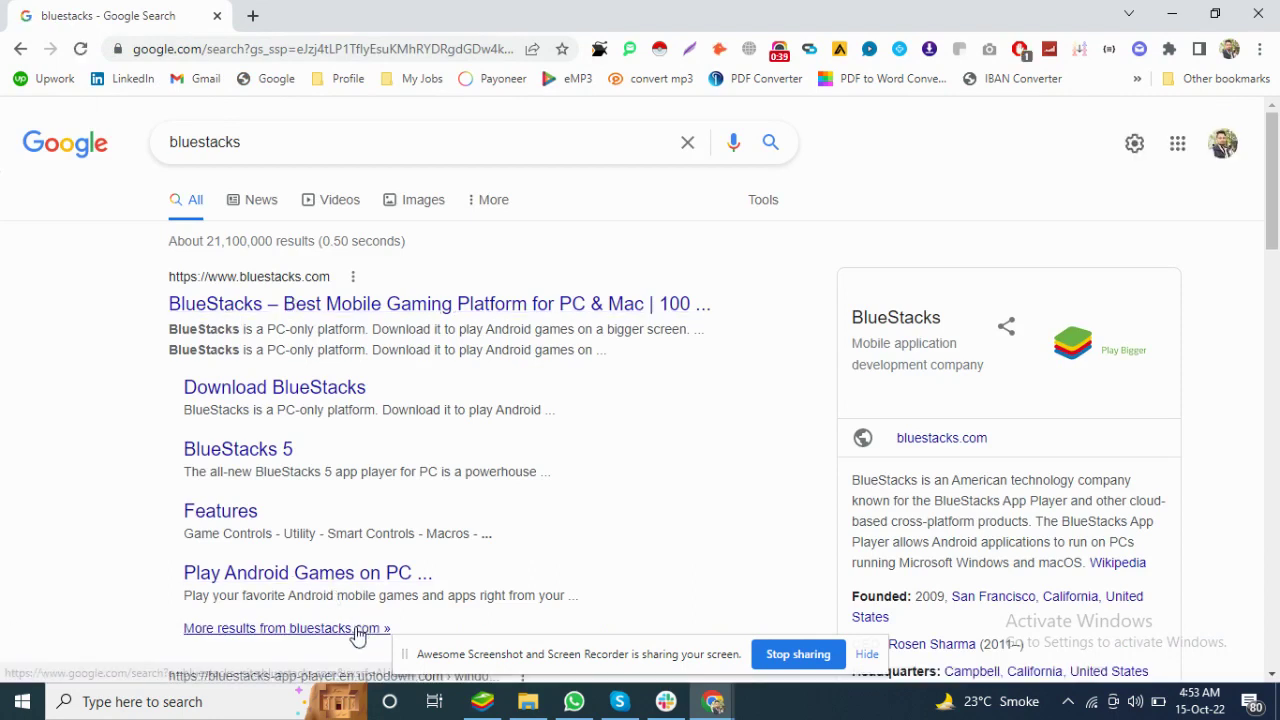
click(270, 393)
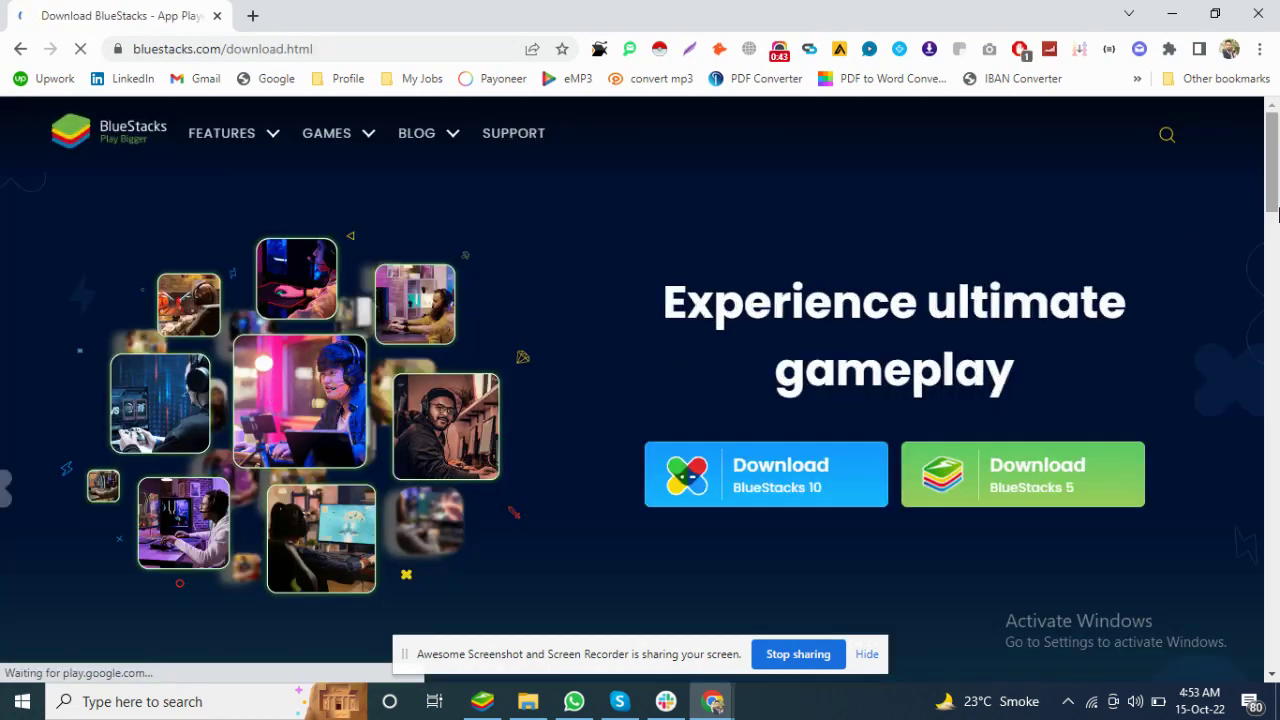
Download the BlueStacks 10 installer, keep one copy despite the security prompt, and discard the duplicate download
drag(1277, 163, 1277, 192)
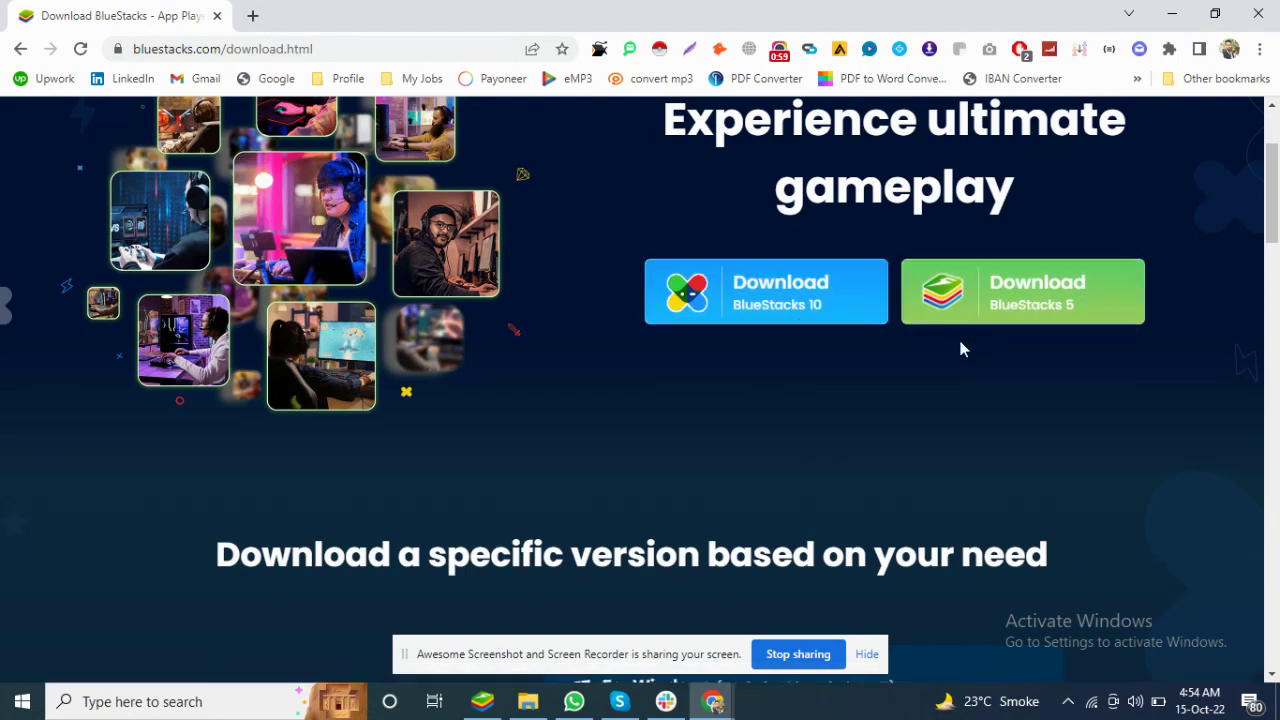
click(867, 654)
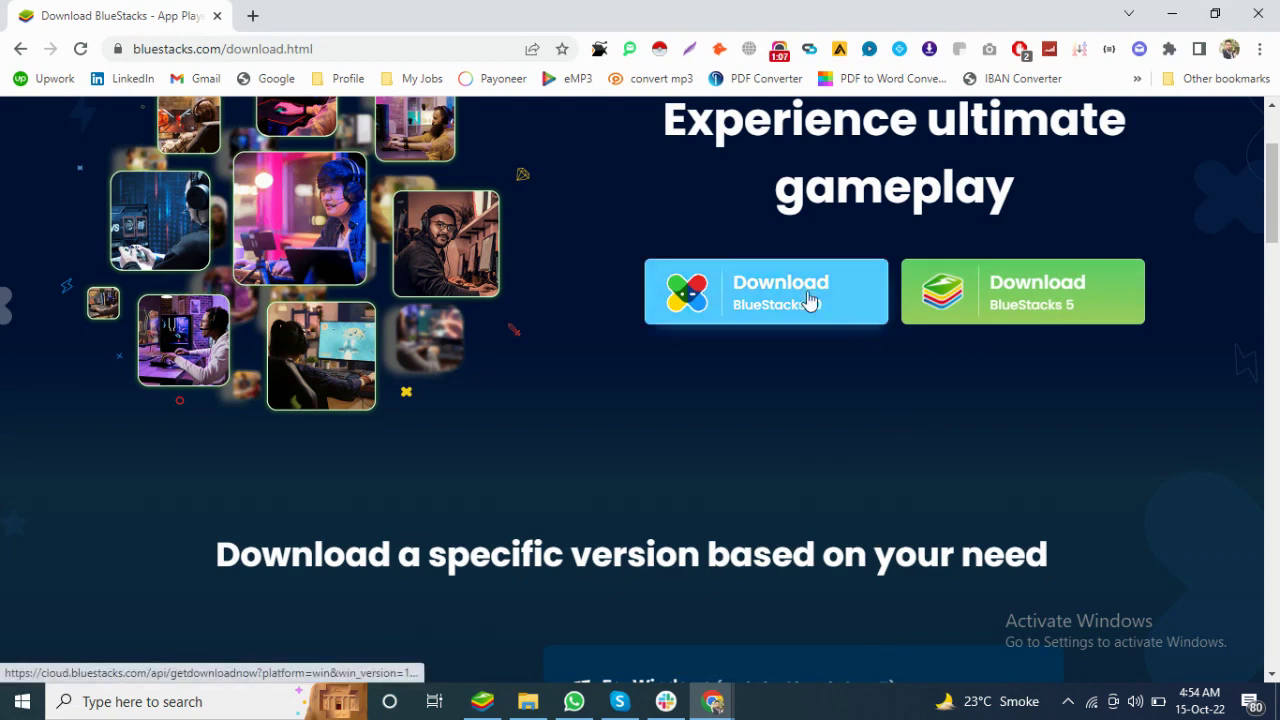
click(731, 308)
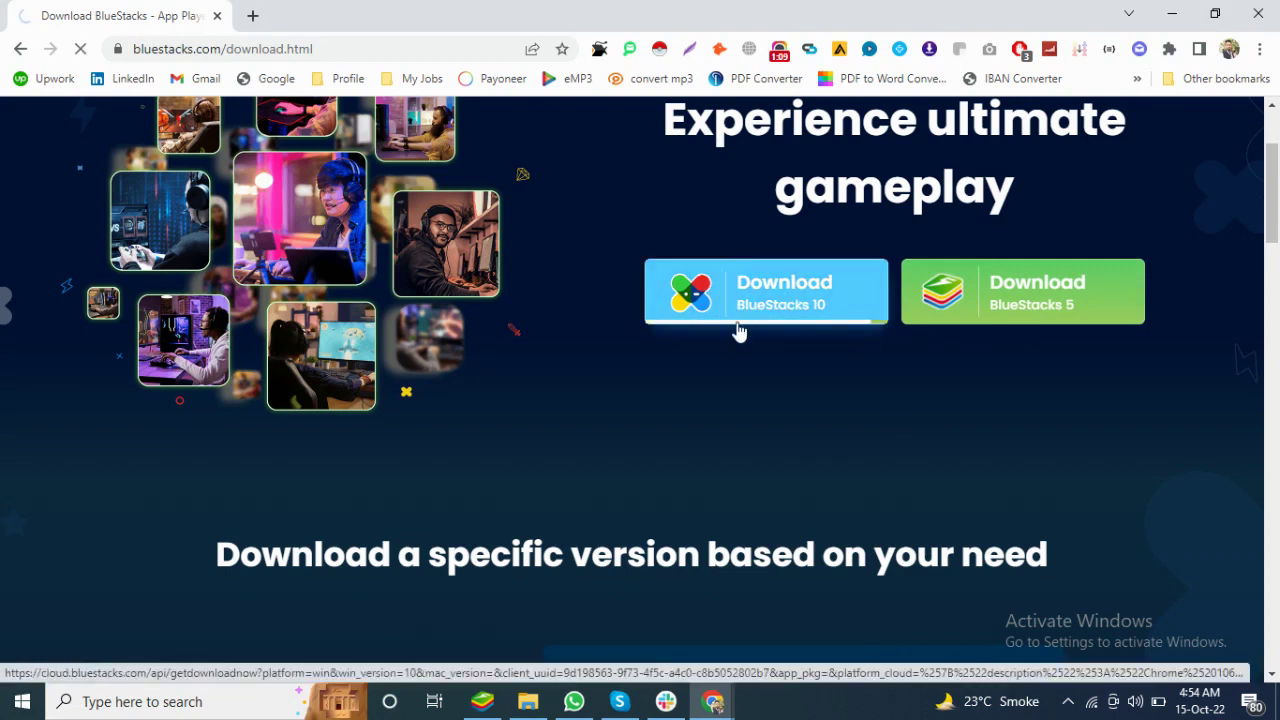
click(788, 295)
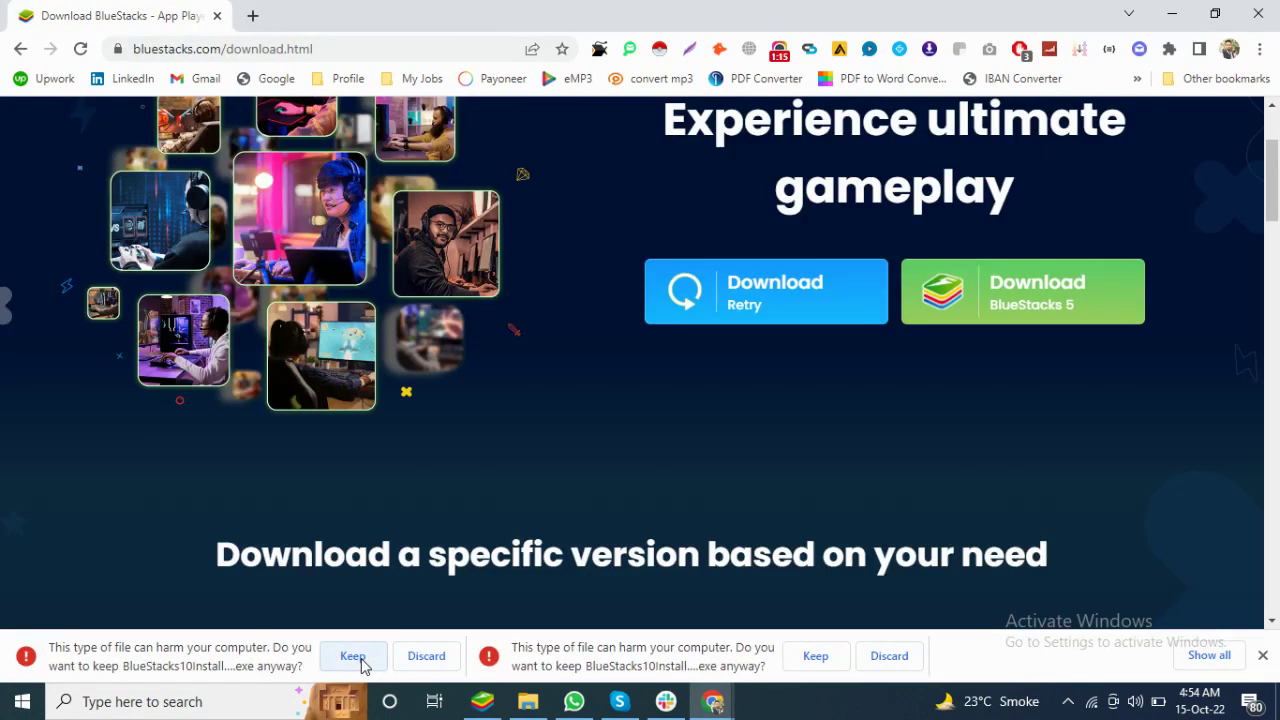
click(363, 664)
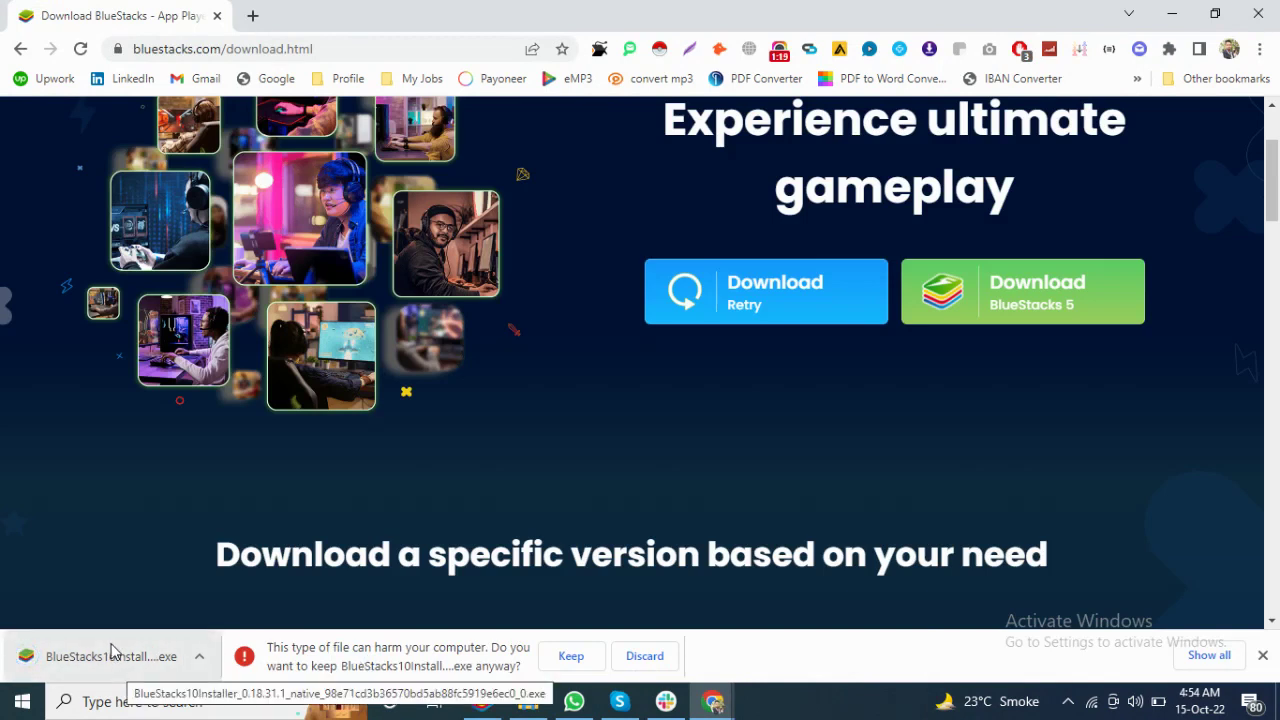
click(636, 656)
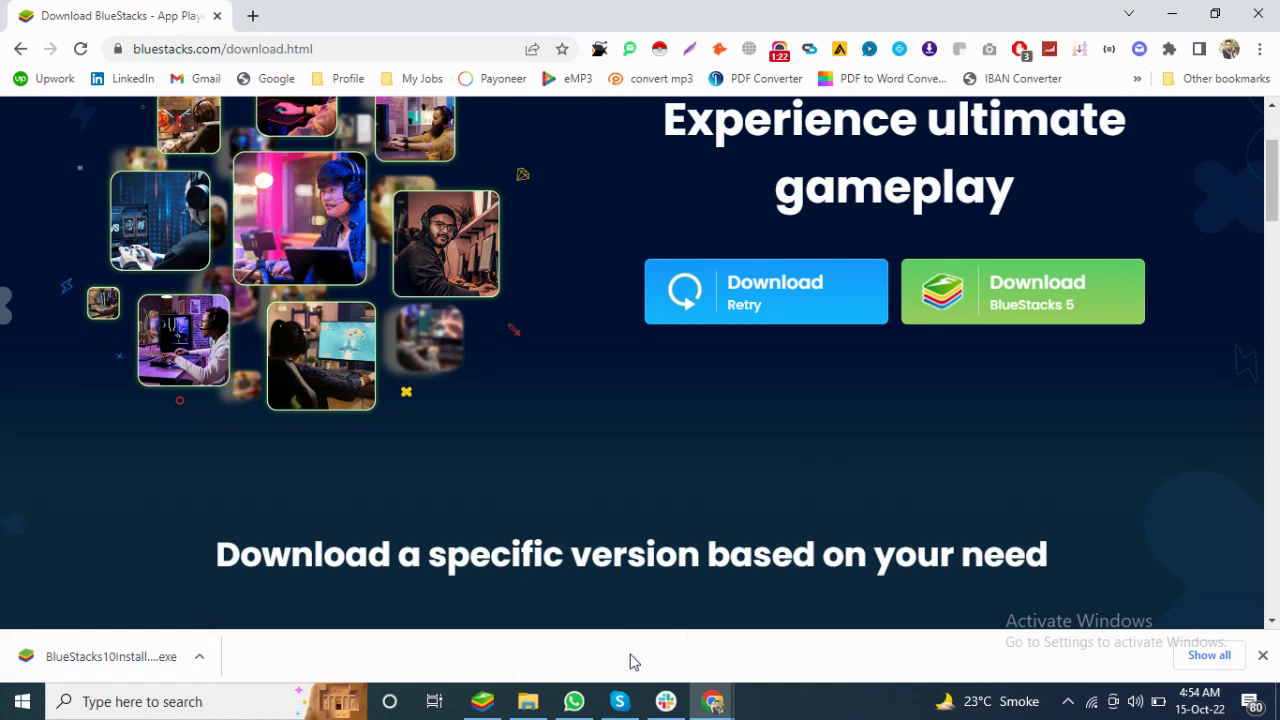
Launch the downloaded BlueStacks 10 installer and cancel its administrator privilege request
click(146, 656)
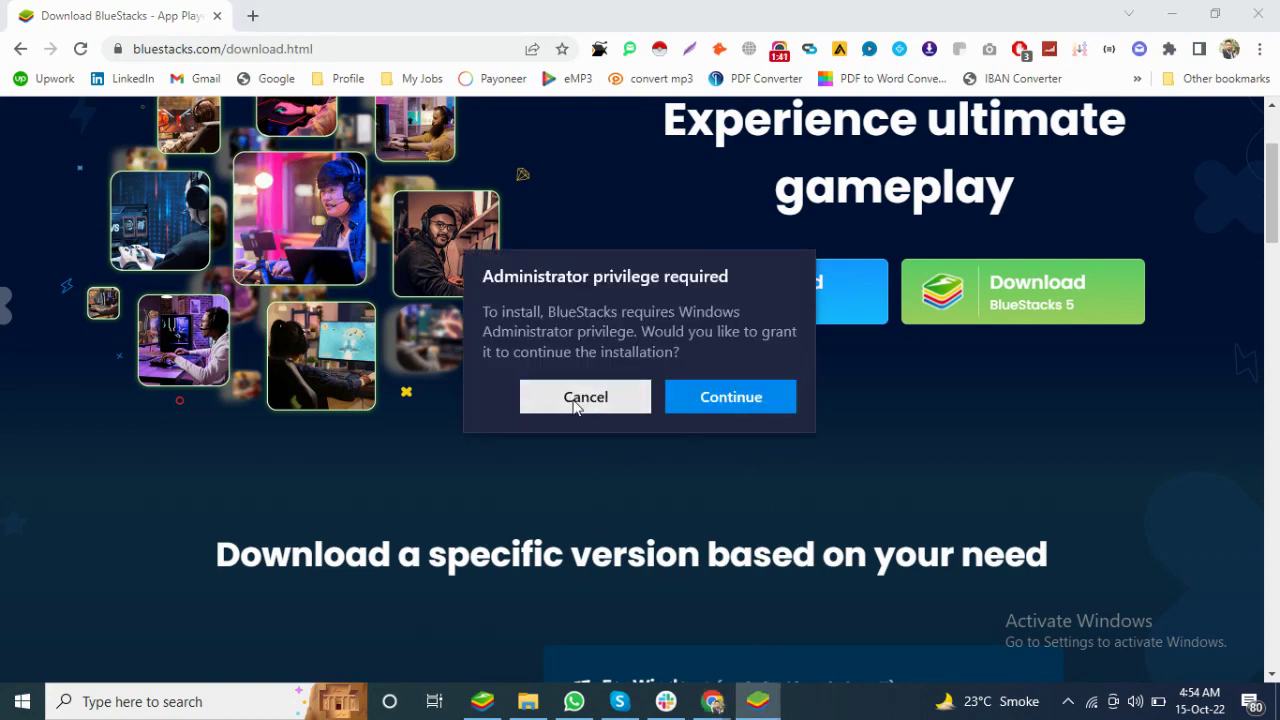
click(576, 406)
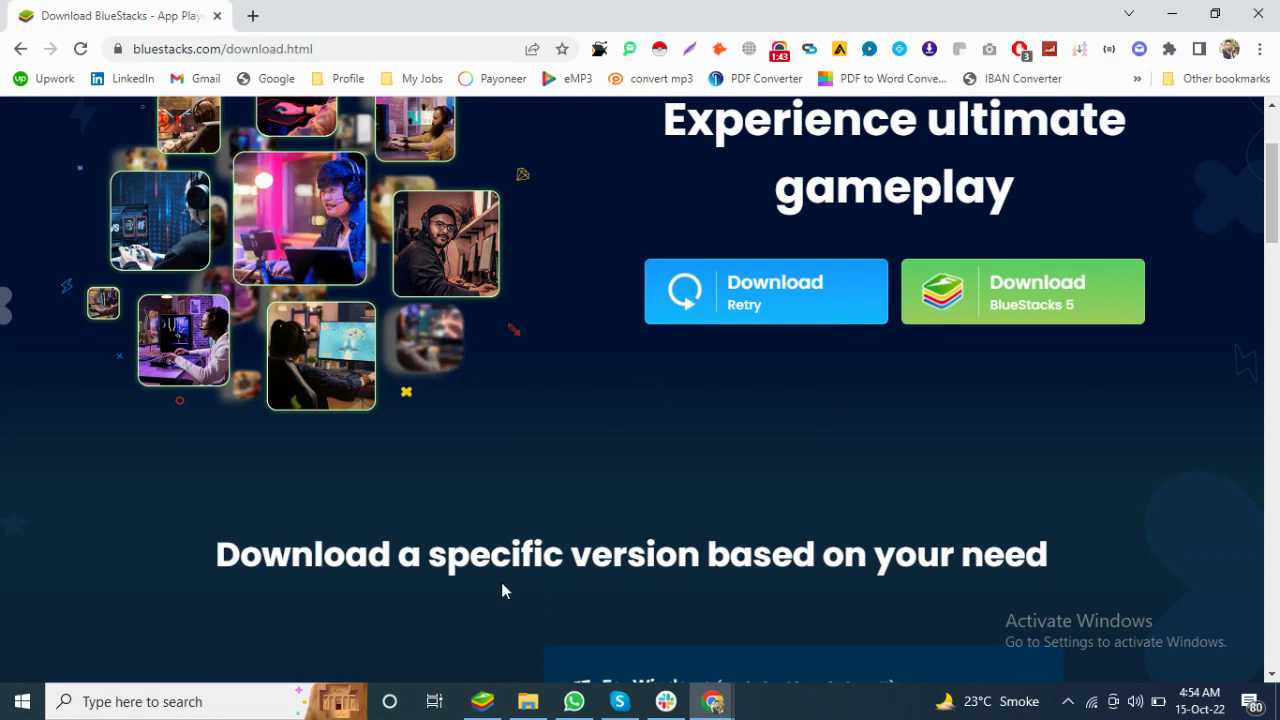
Switch to BlueStacks App Player, open the Play Store, and look through its search page and Welcome to Google Play apps
click(484, 702)
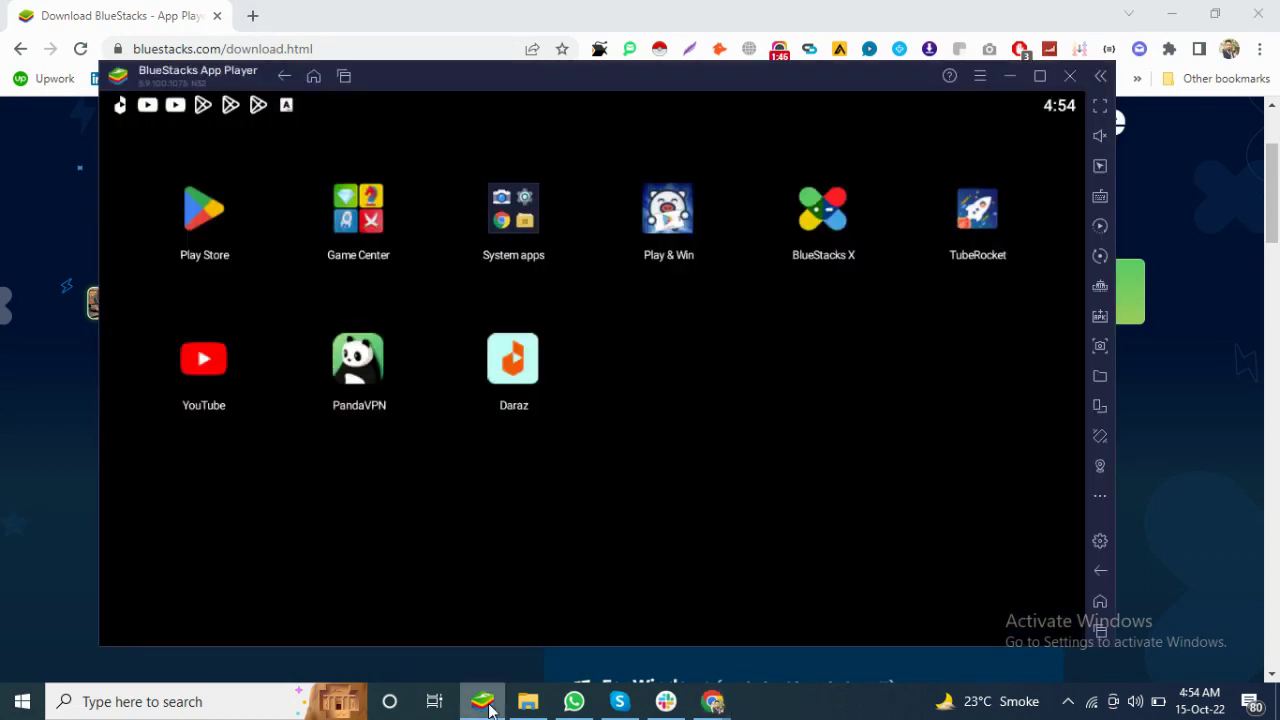
click(200, 215)
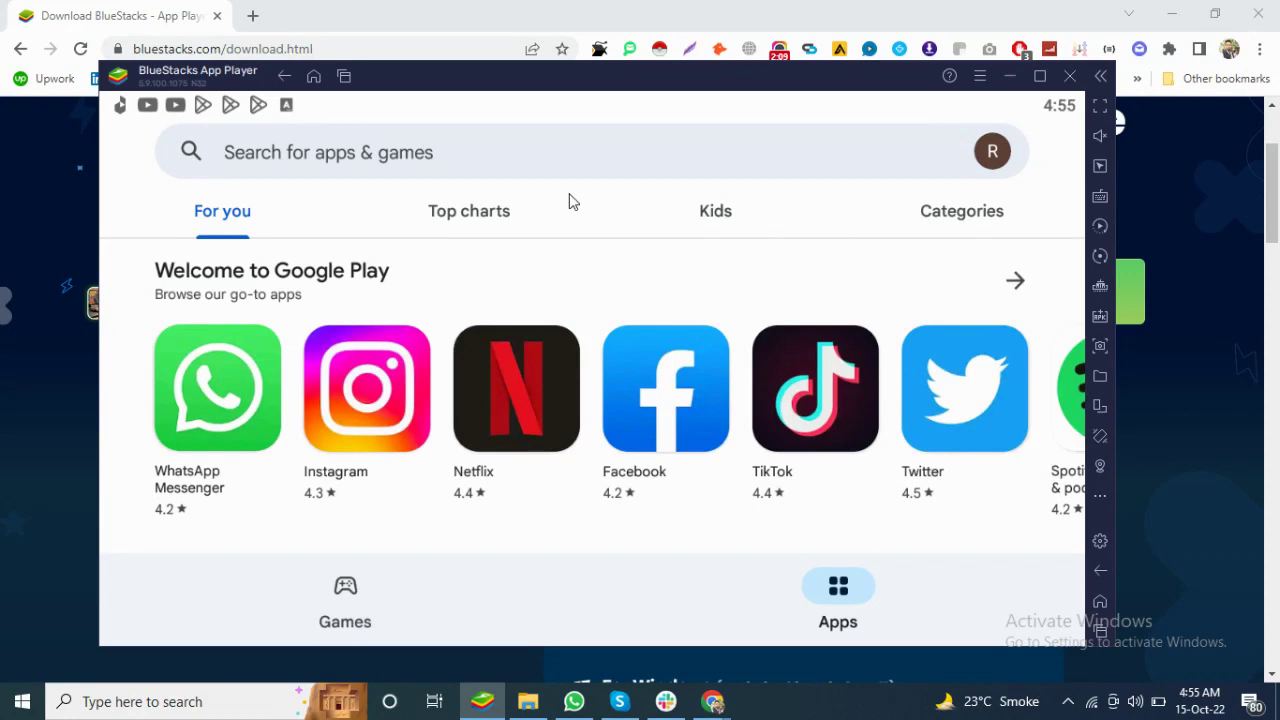
click(520, 155)
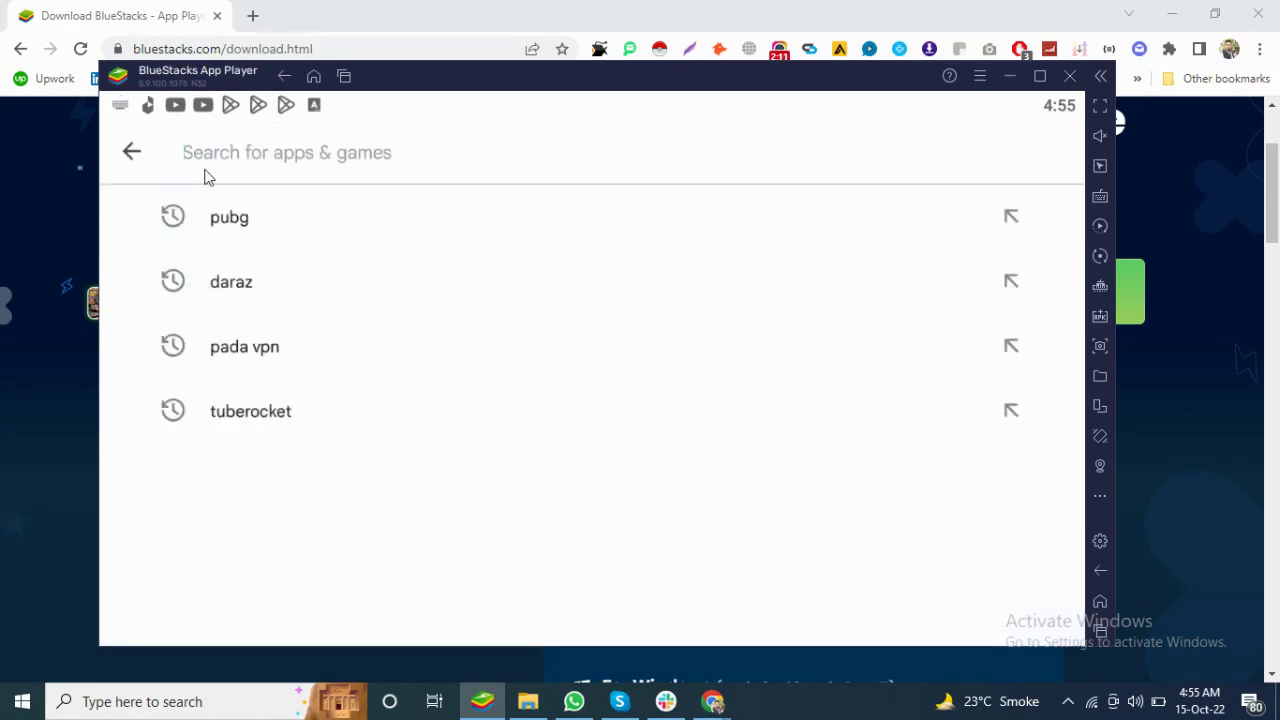
click(134, 155)
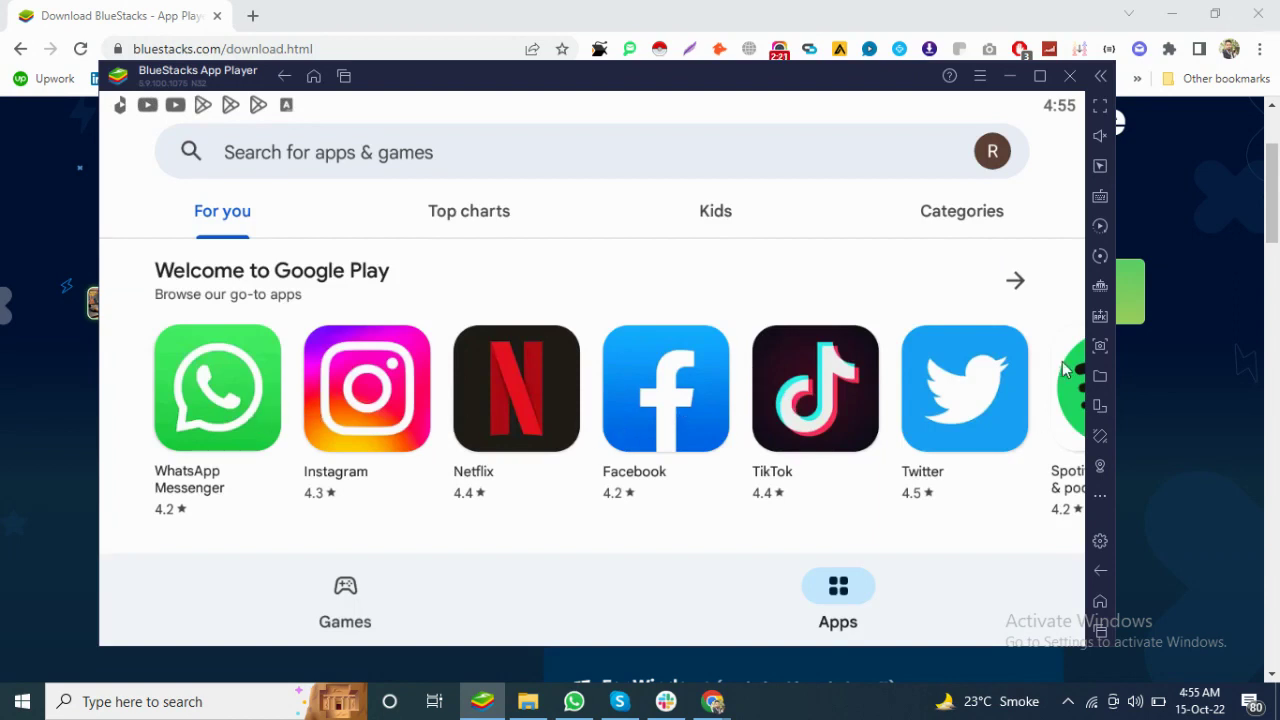
click(1015, 283)
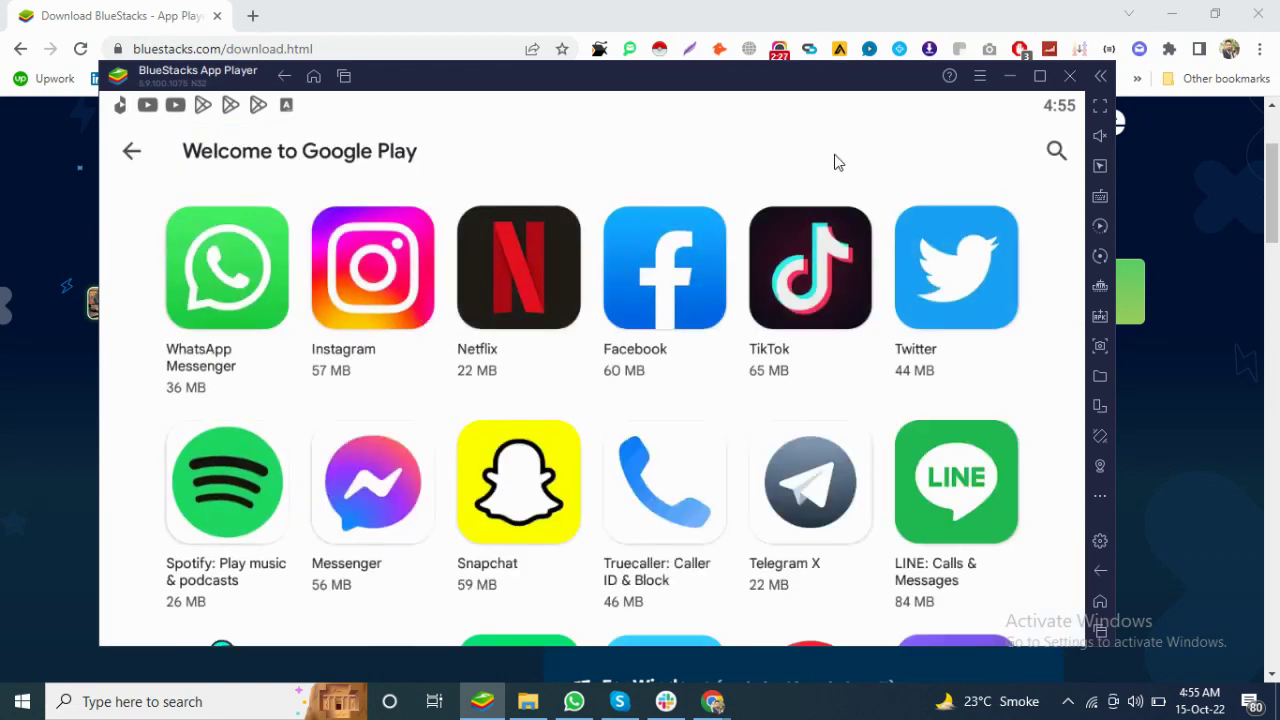
key(Tab)
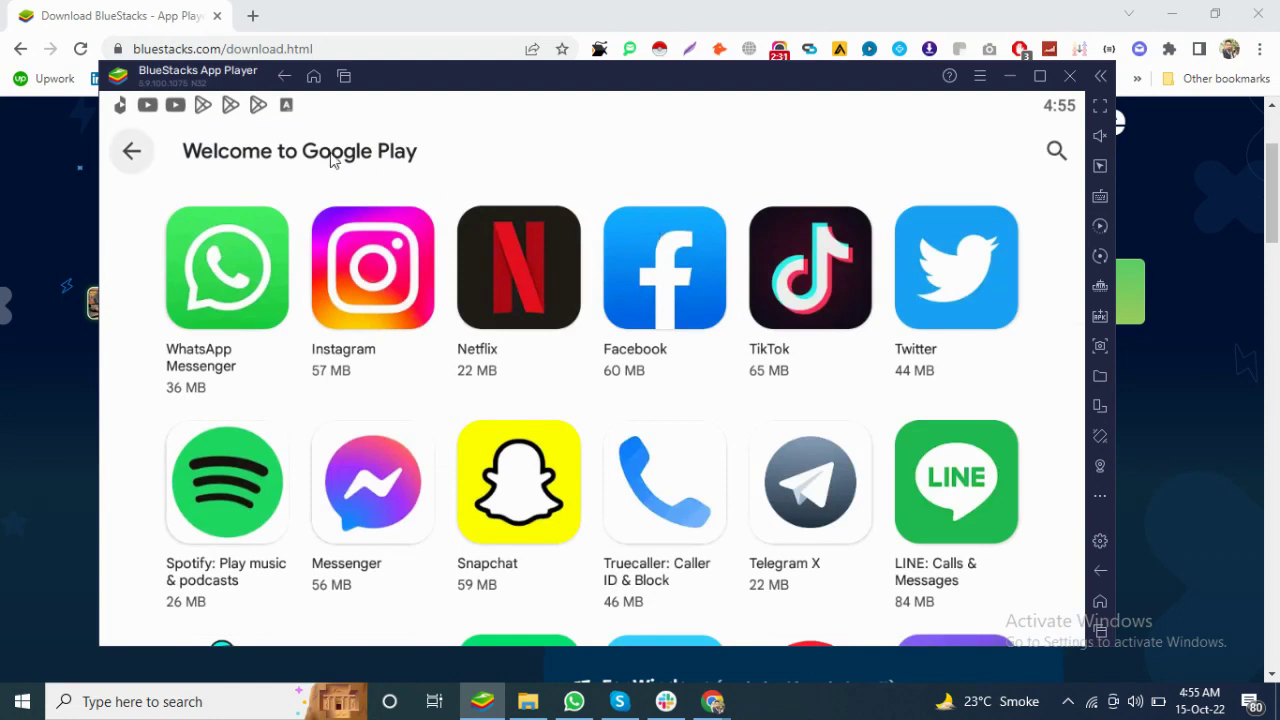
click(133, 148)
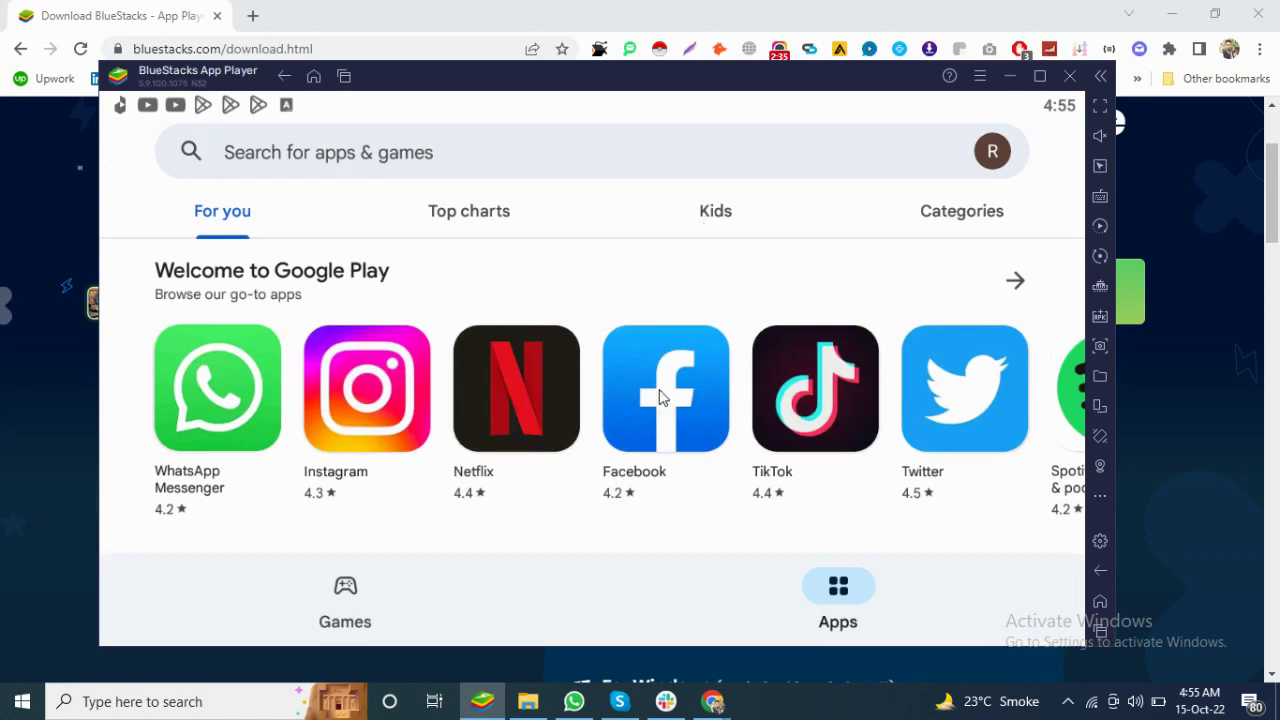
Browse the Play Store's games section and install Candy Crush Saga from the suggested games
click(344, 595)
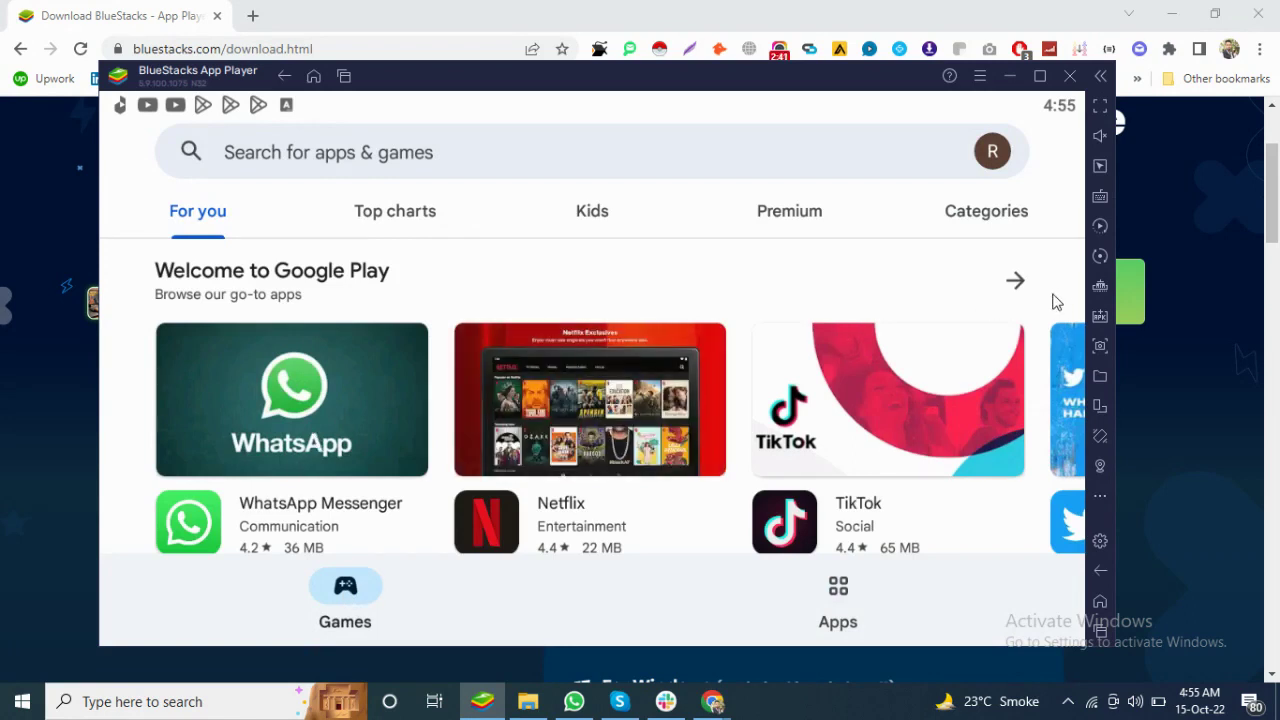
click(970, 294)
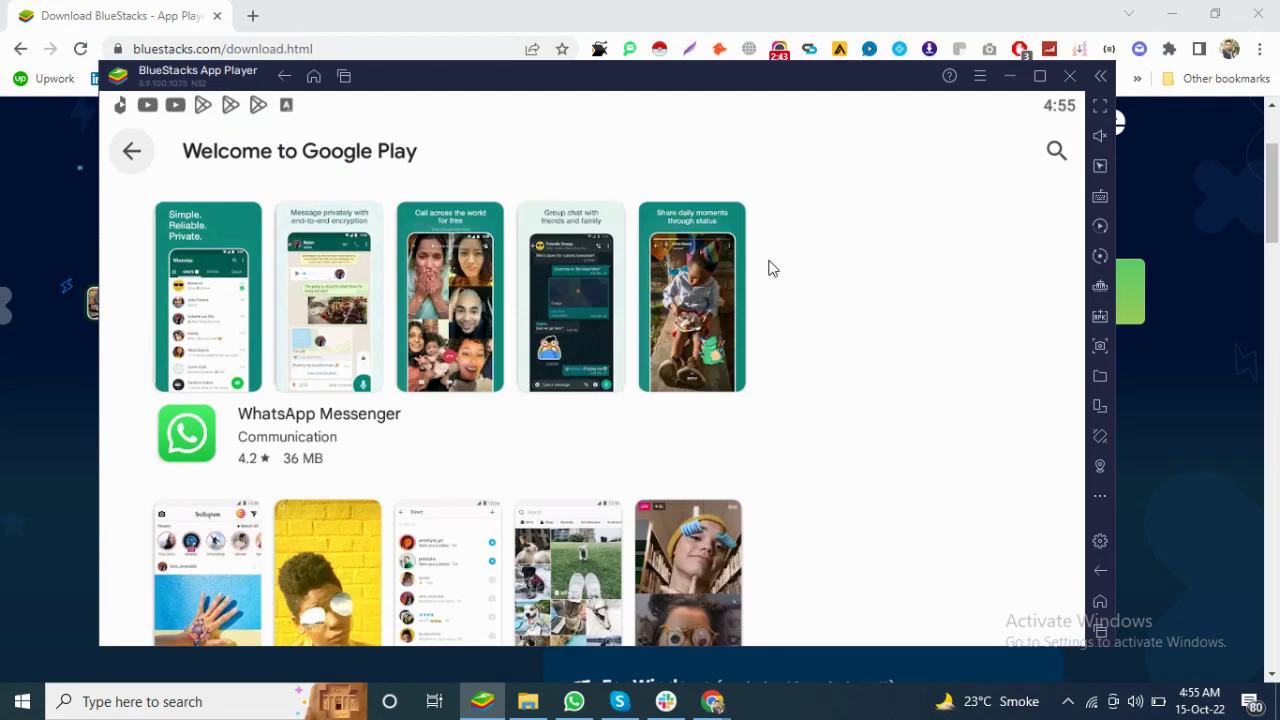
click(137, 152)
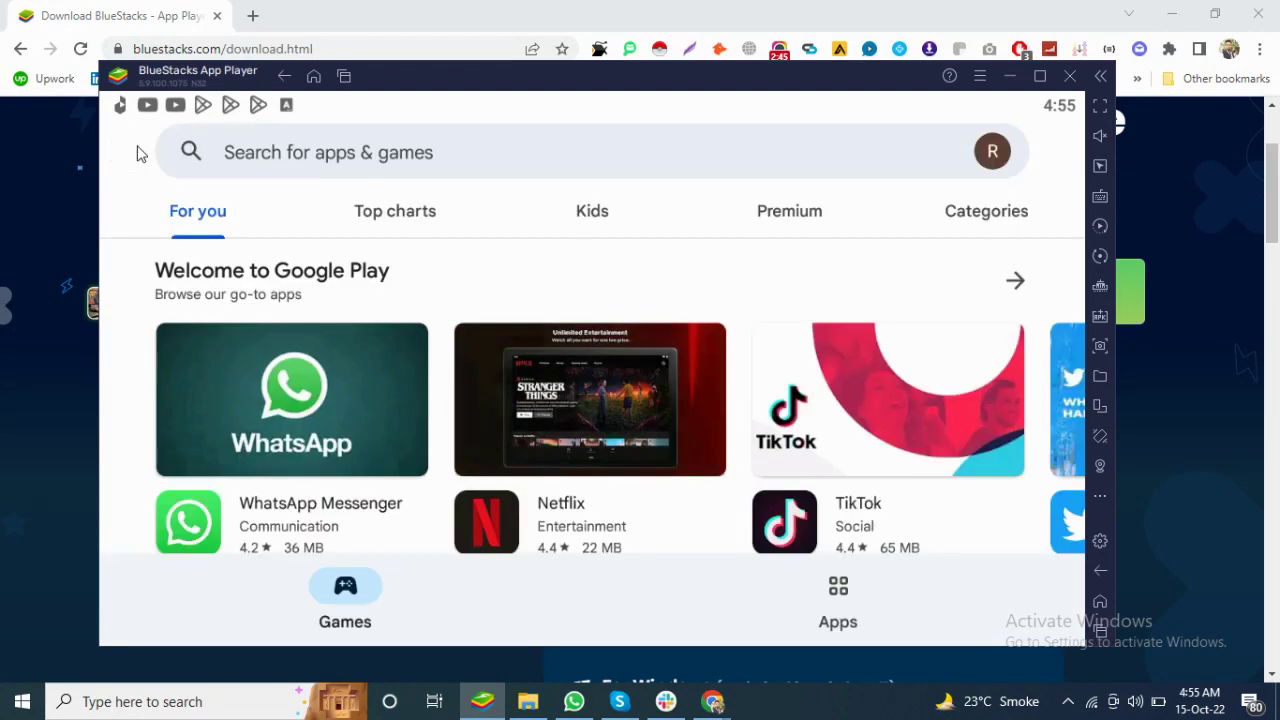
scroll(689, 309, down, 3)
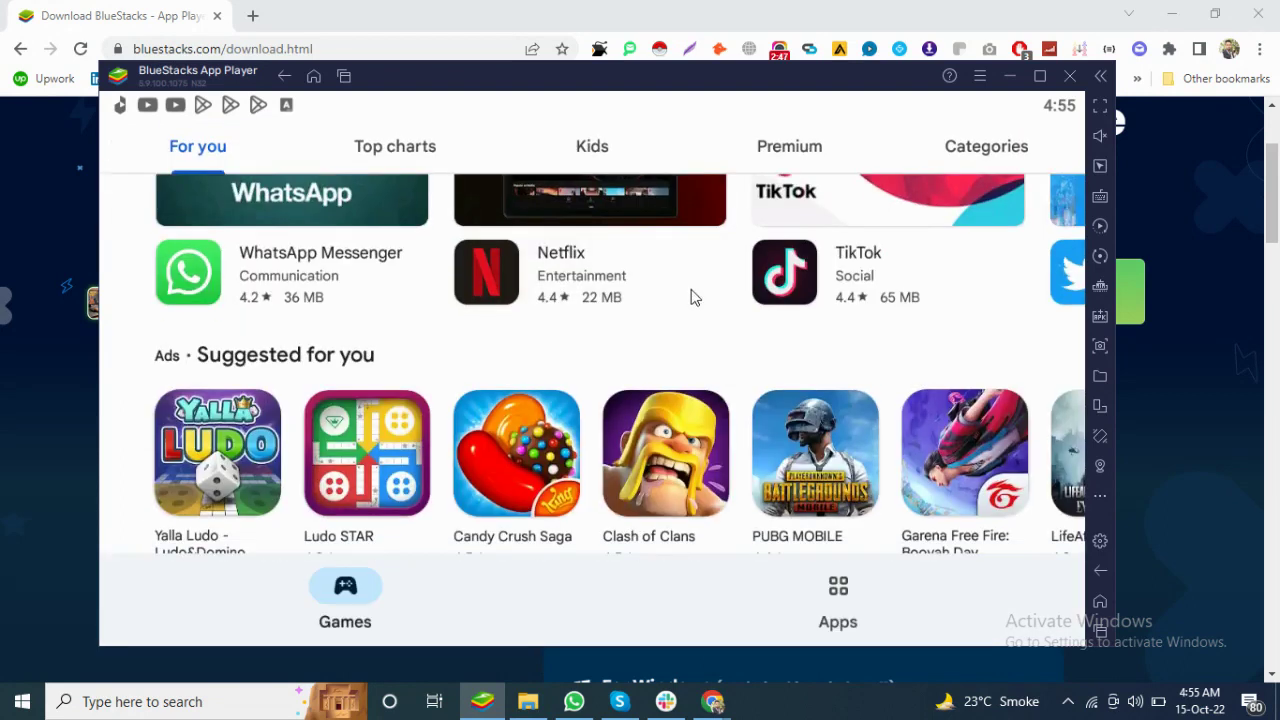
scroll(687, 477, down, 2)
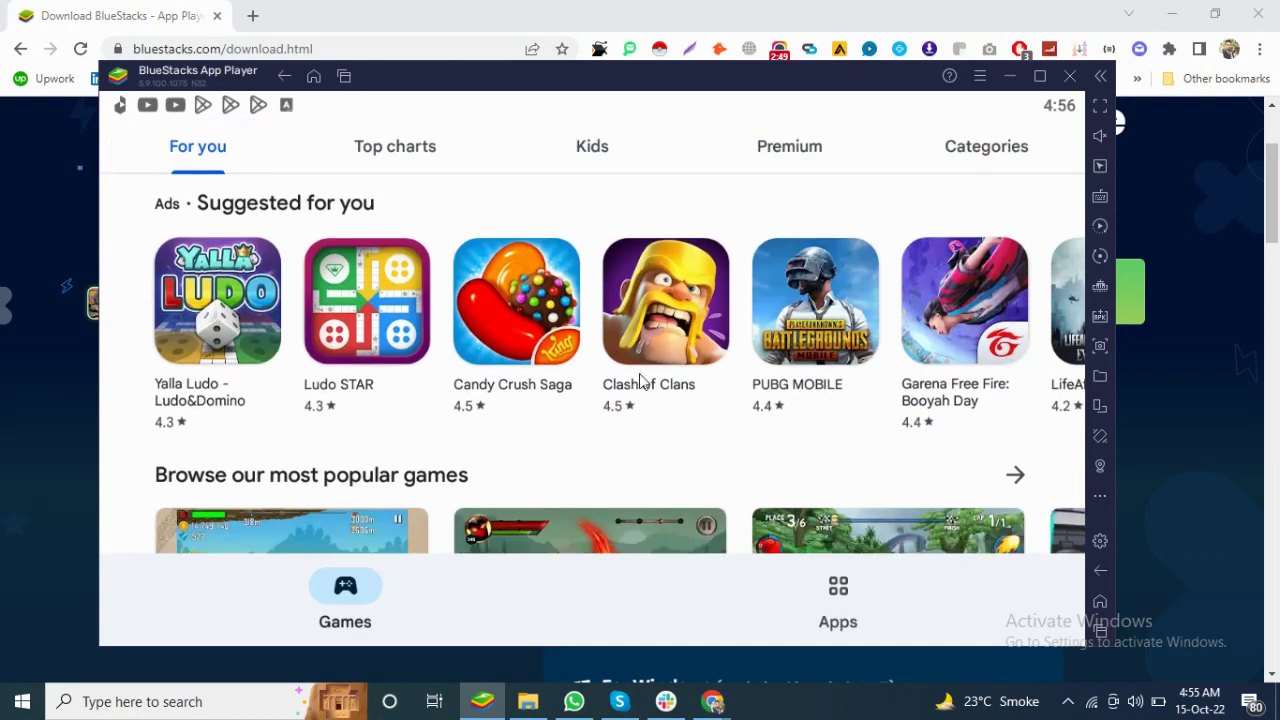
scroll(553, 435, down, 1)
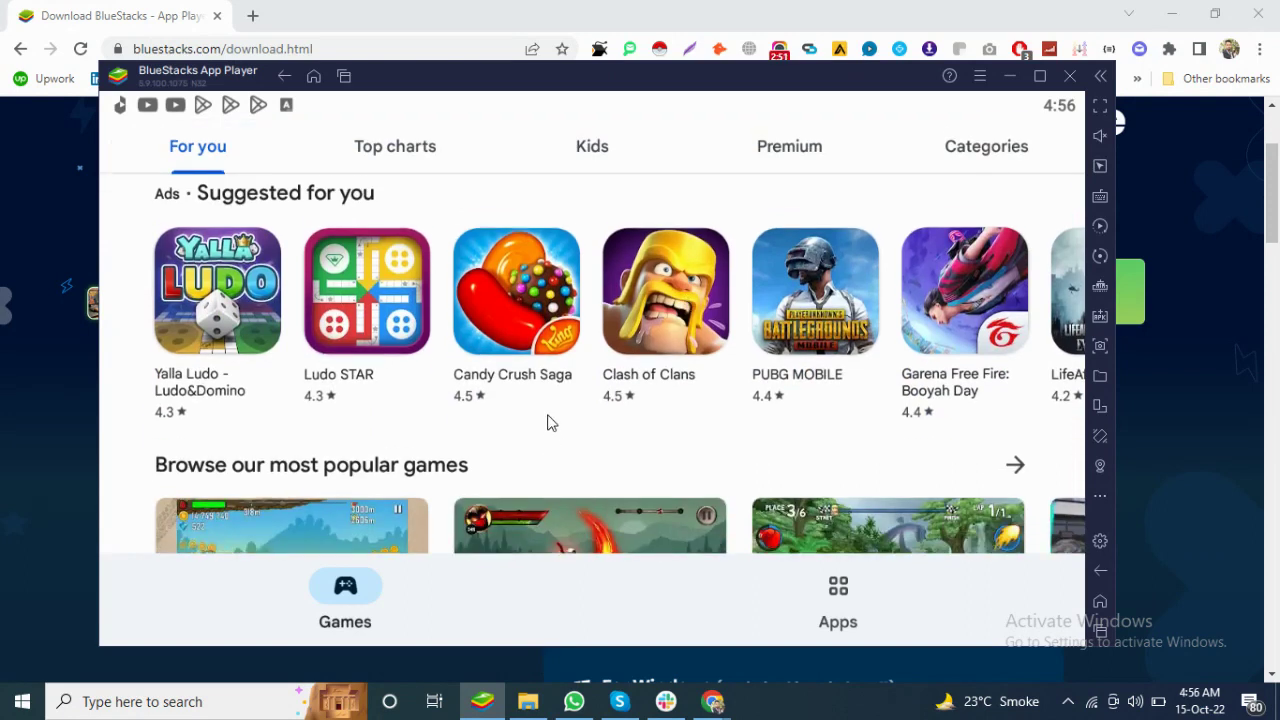
click(525, 290)
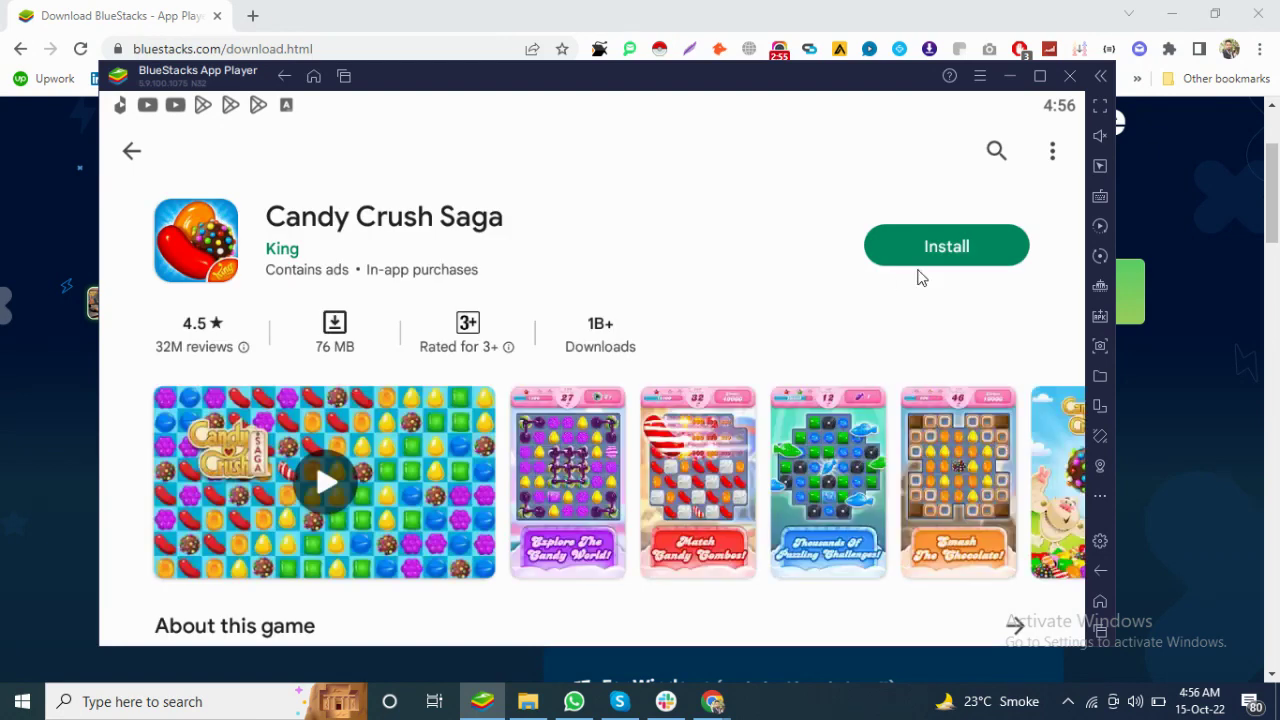
click(952, 254)
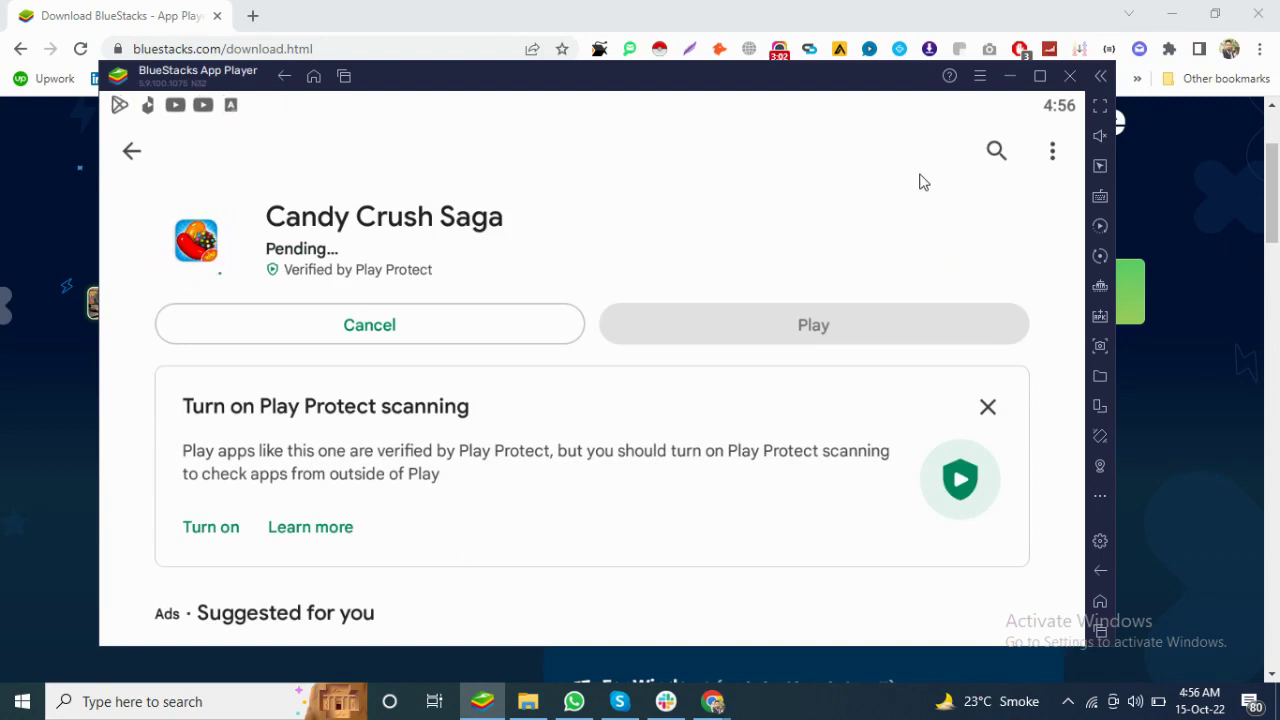
View the Ludo STAR store page and return to the suggested games list
click(132, 155)
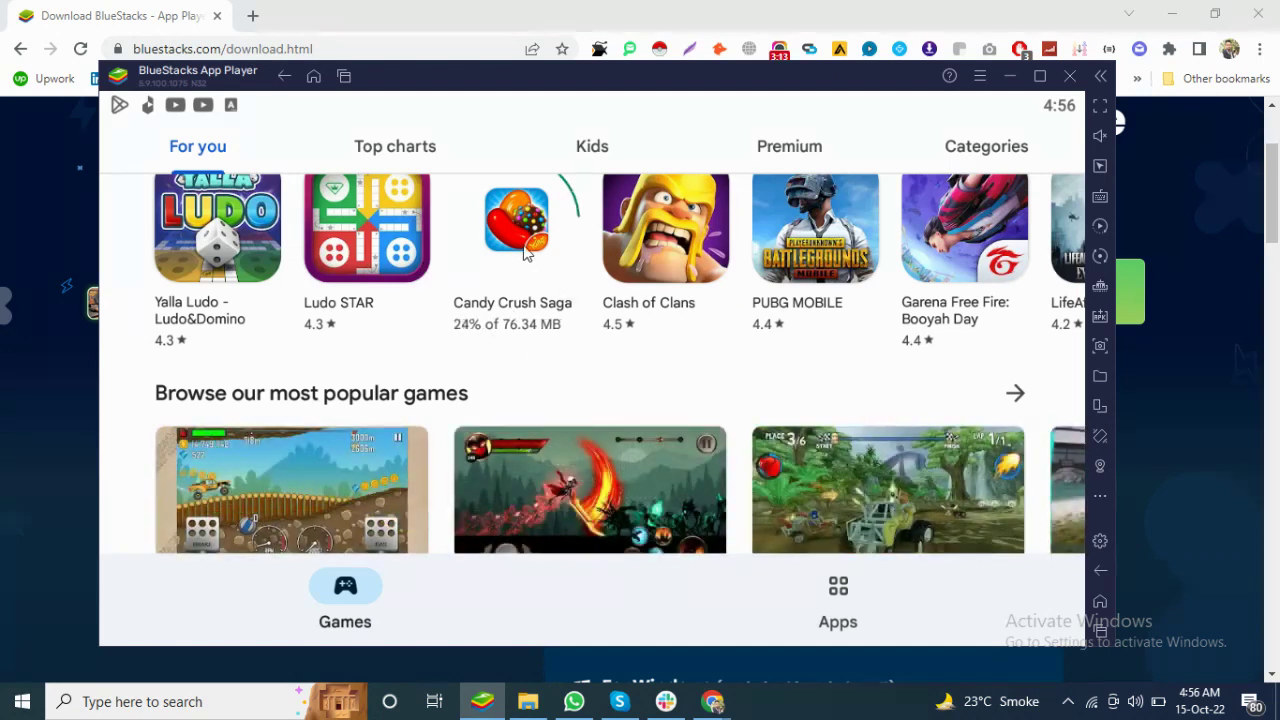
click(382, 226)
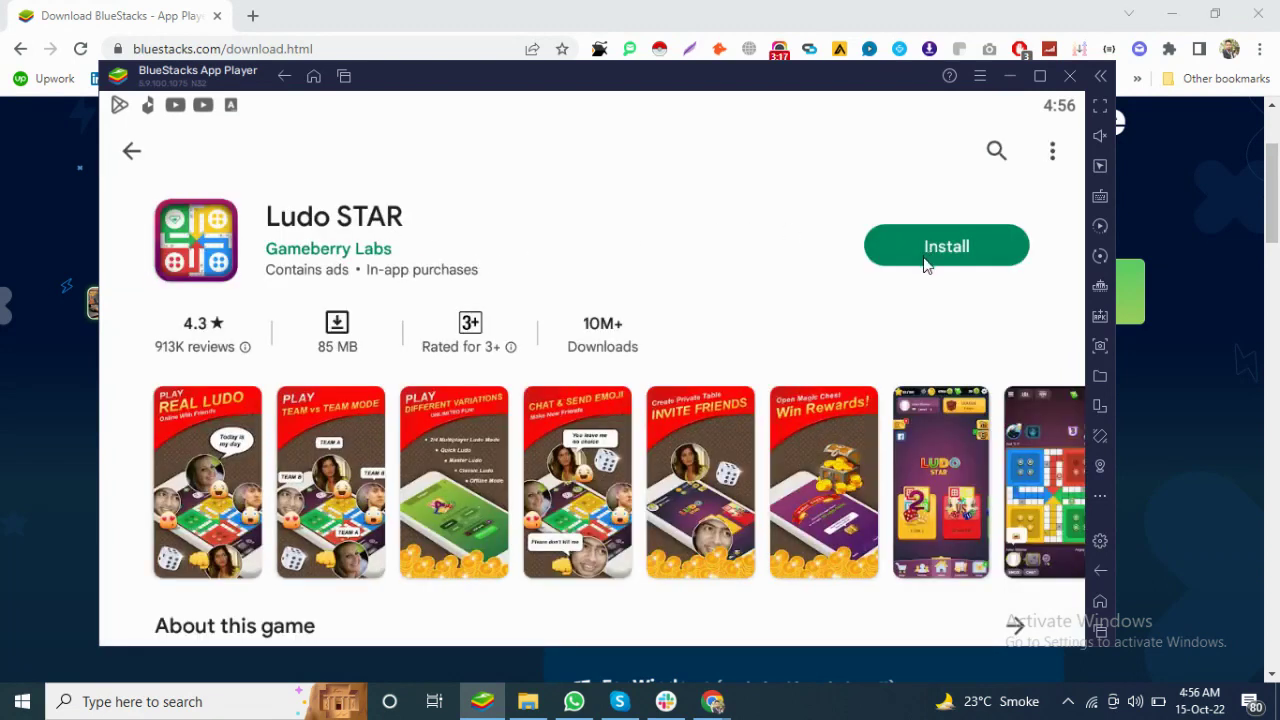
click(131, 151)
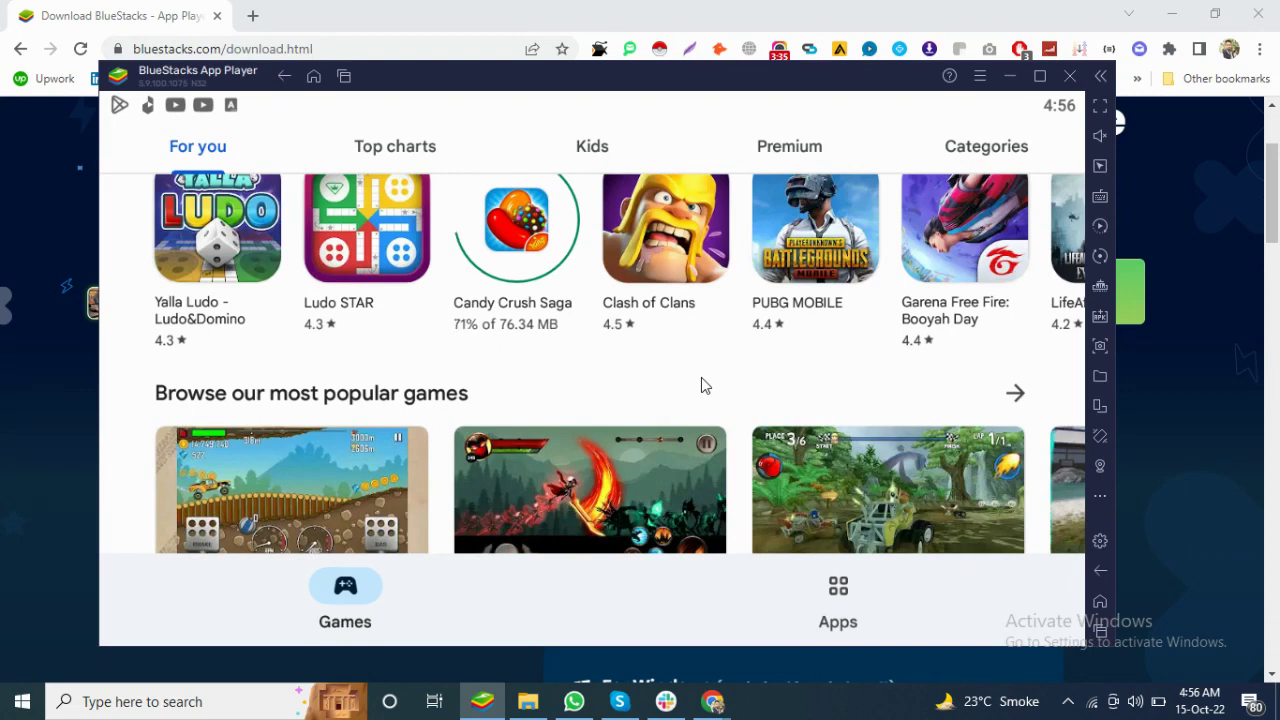
Launch Candy Crush Saga, accept the updated terms, and start playing
click(532, 246)
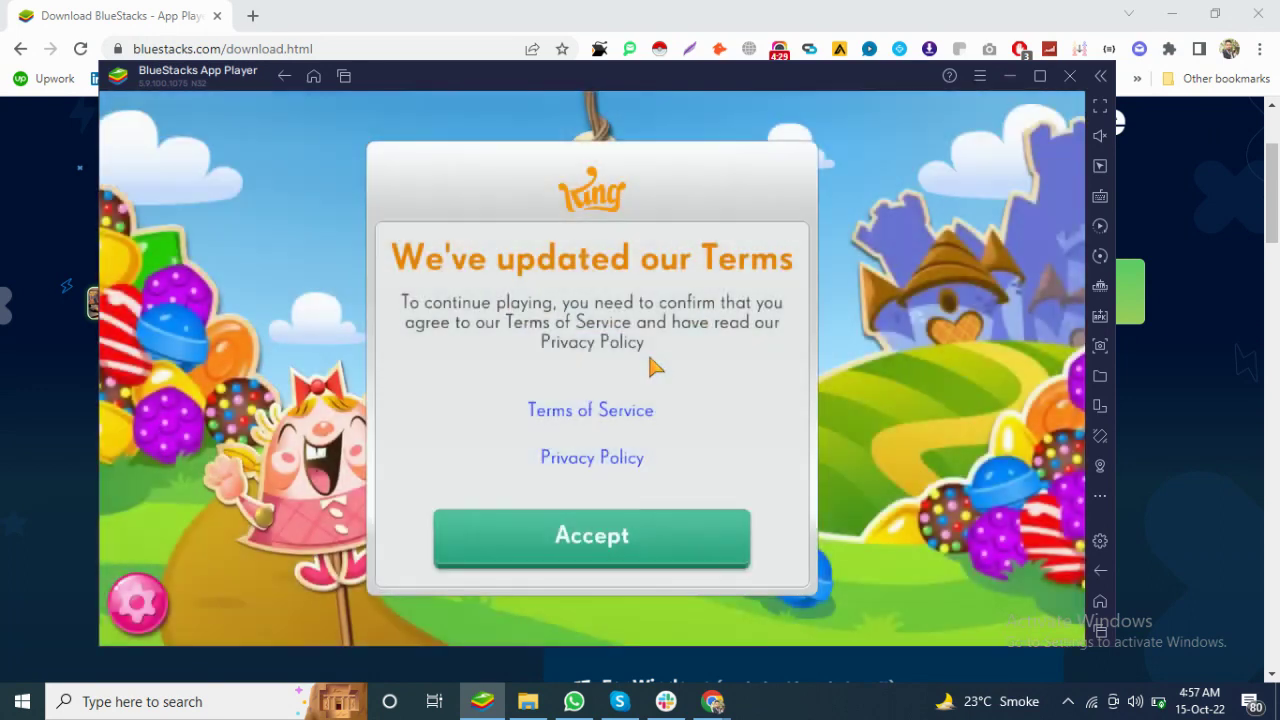
click(612, 537)
click(620, 488)
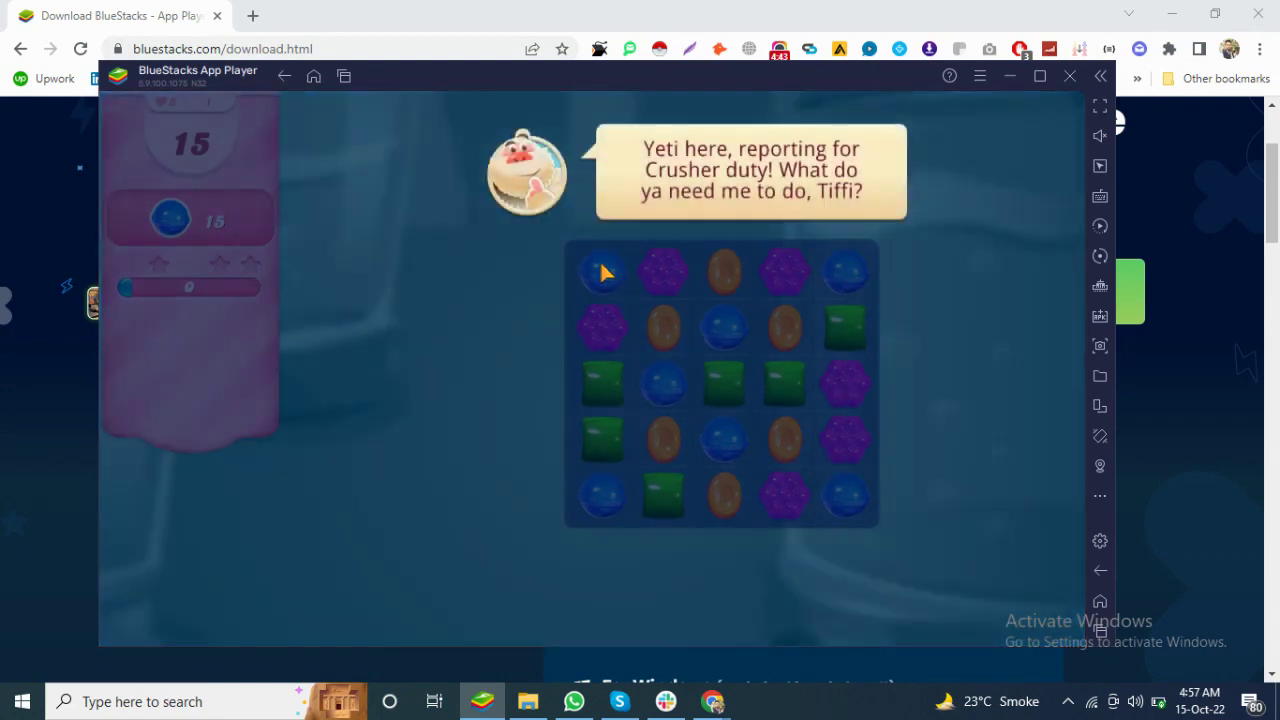
Play the first Candy Crush Saga level by swapping candies into matching rows, and return to the BlueStacks home screen
click(686, 324)
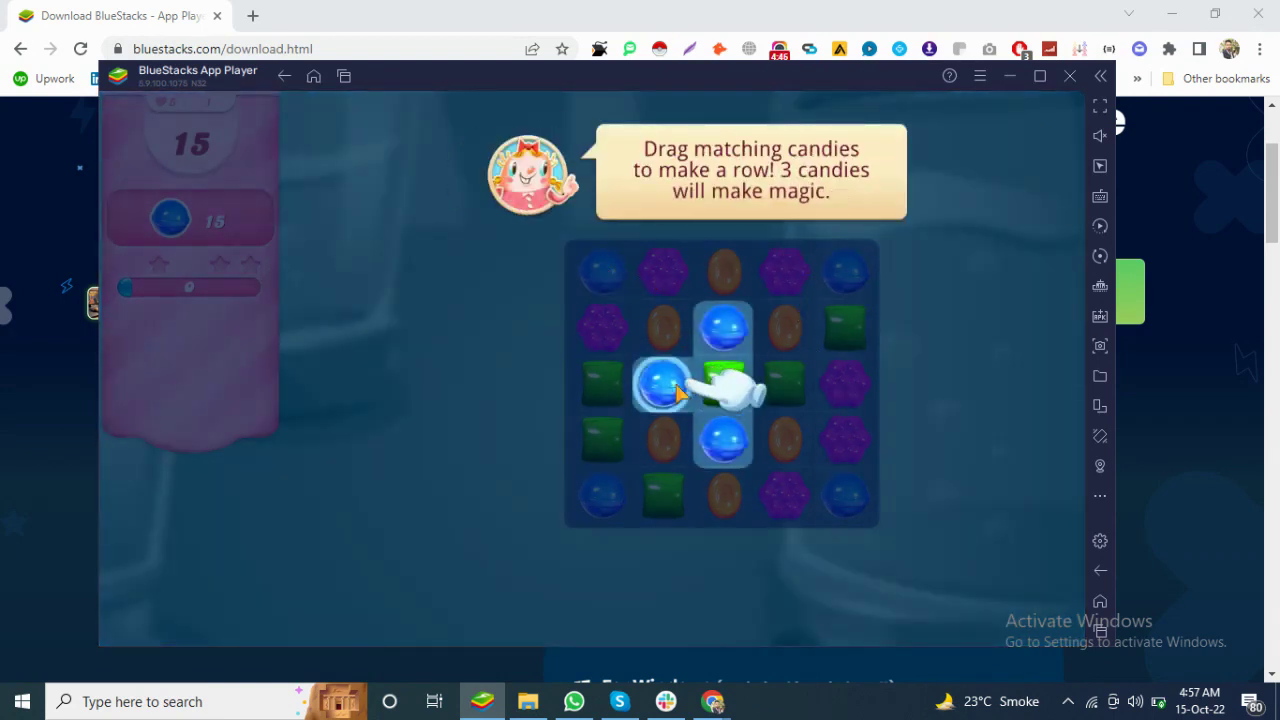
drag(735, 392, 680, 388)
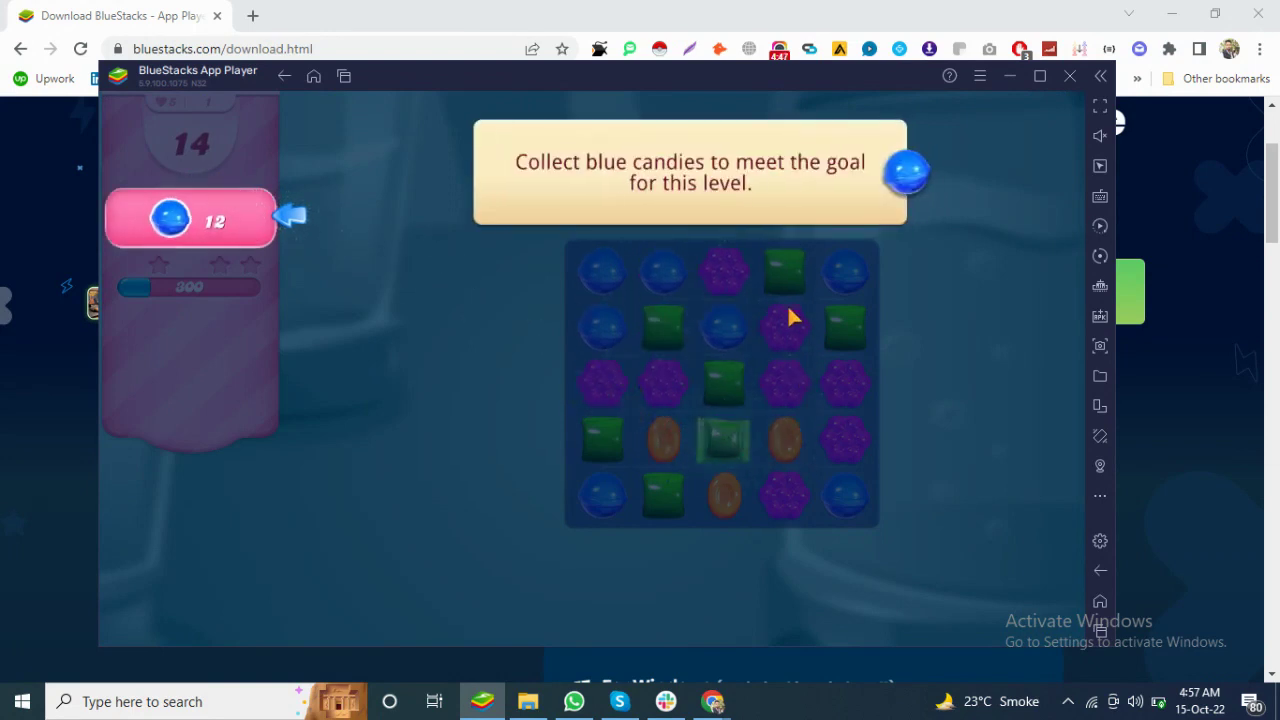
click(670, 335)
drag(669, 327, 668, 318)
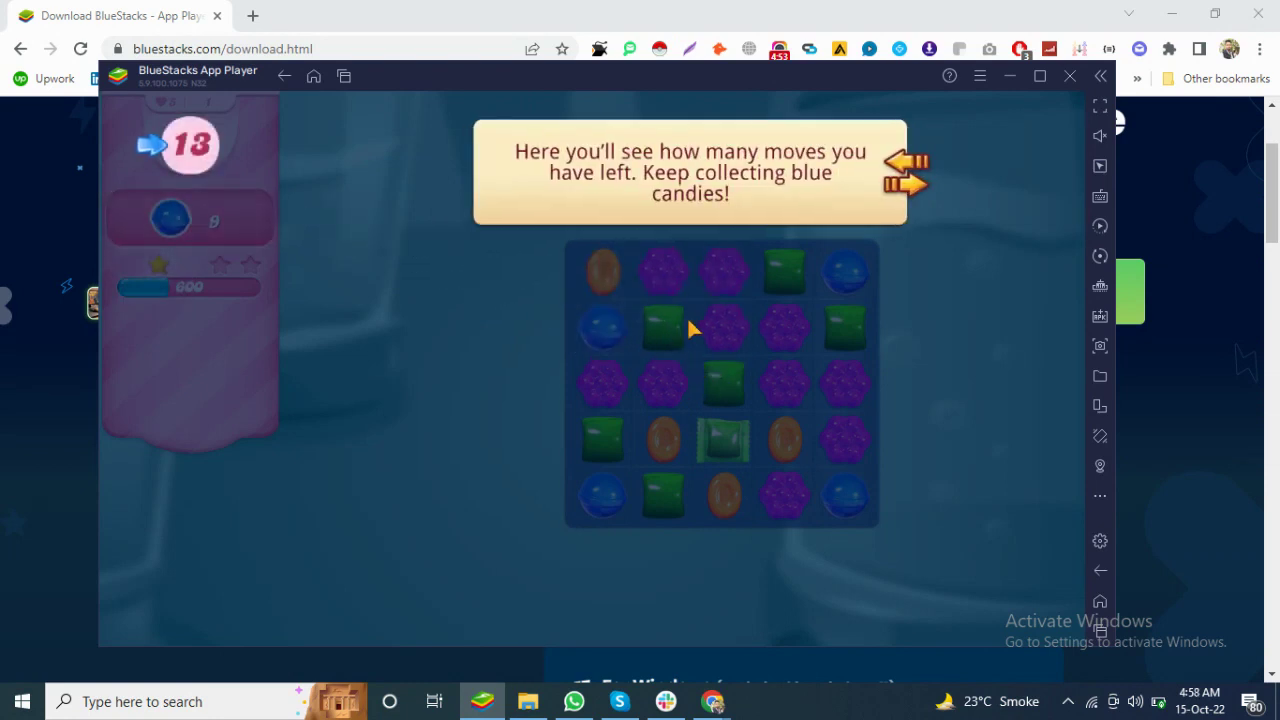
click(730, 410)
drag(724, 385, 727, 320)
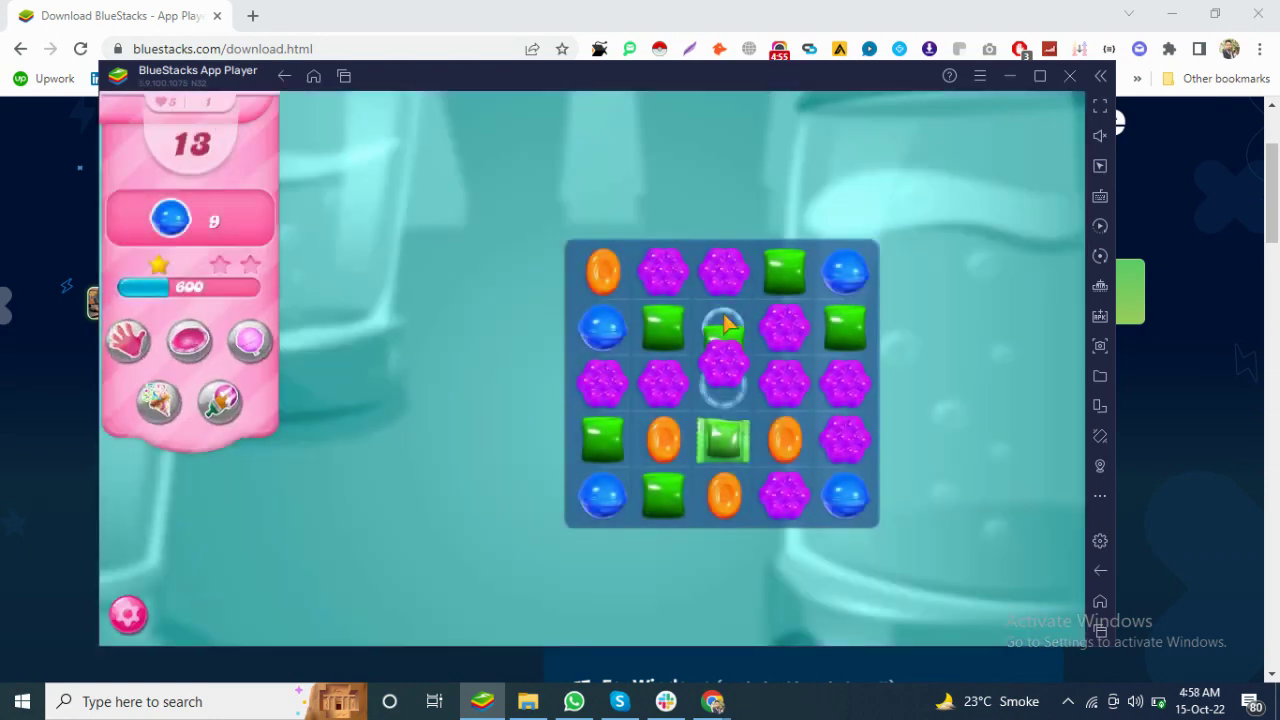
drag(724, 385, 728, 448)
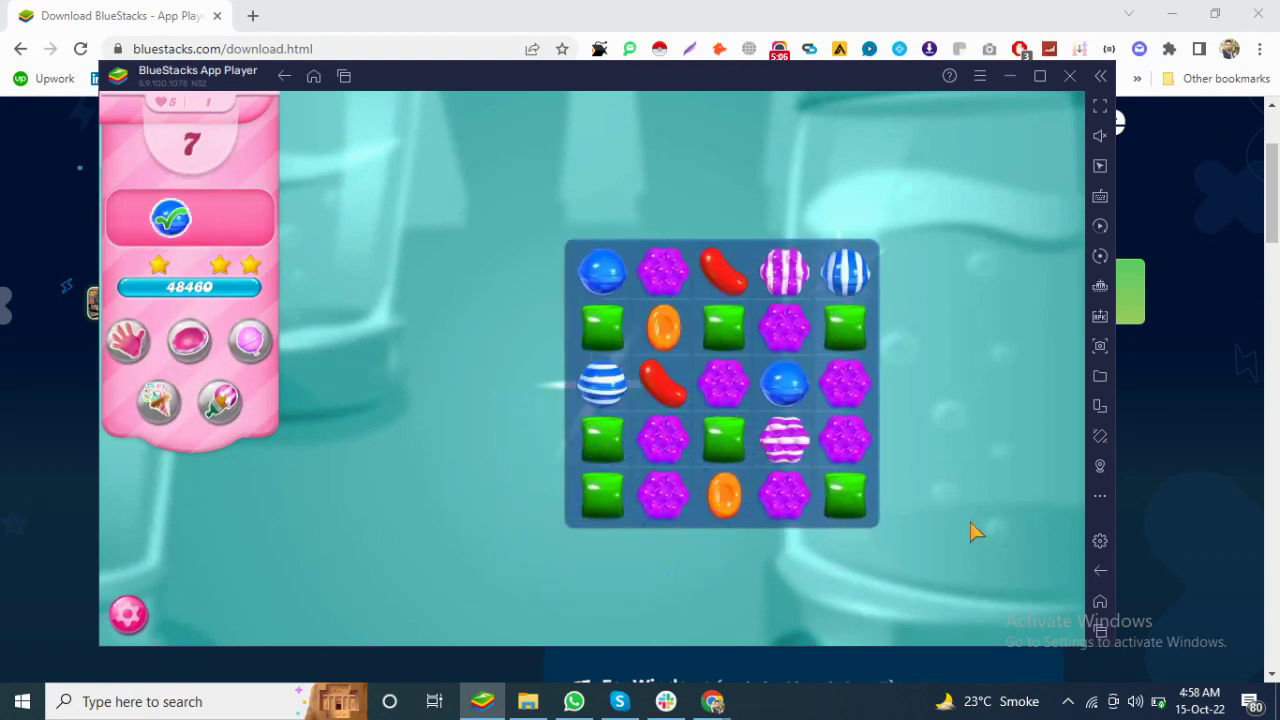
click(1099, 604)
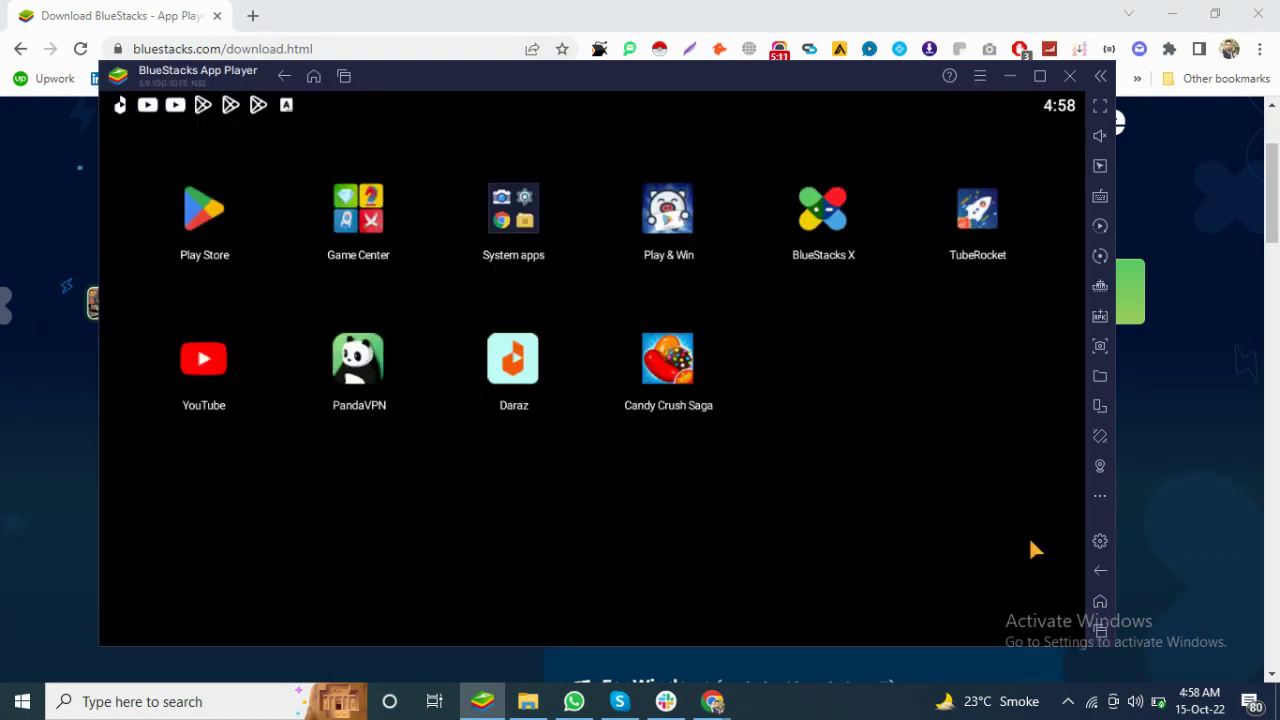